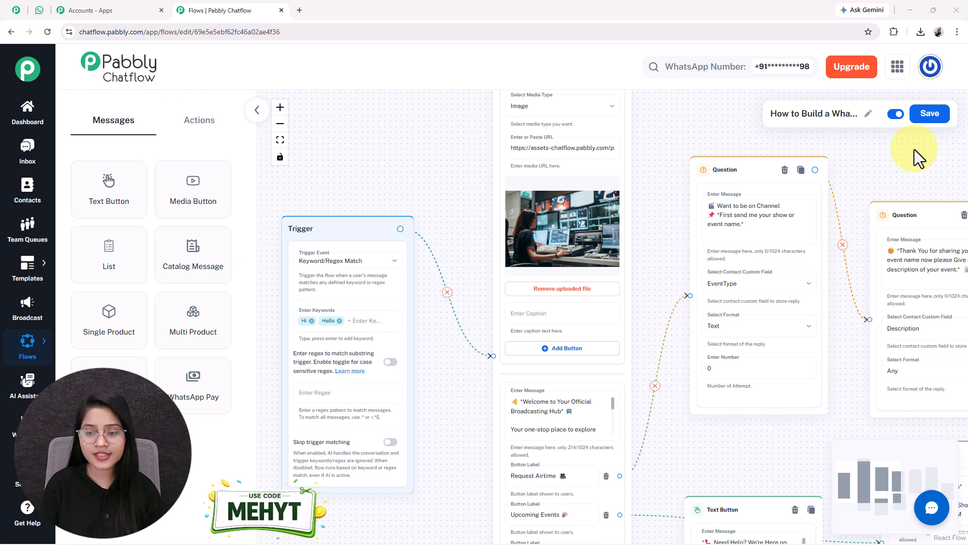
# - Fit the finished Hi/Hello chatbot flow into view, then switch to the WhatsApp chat with the bot
pyautogui.click(280, 140)
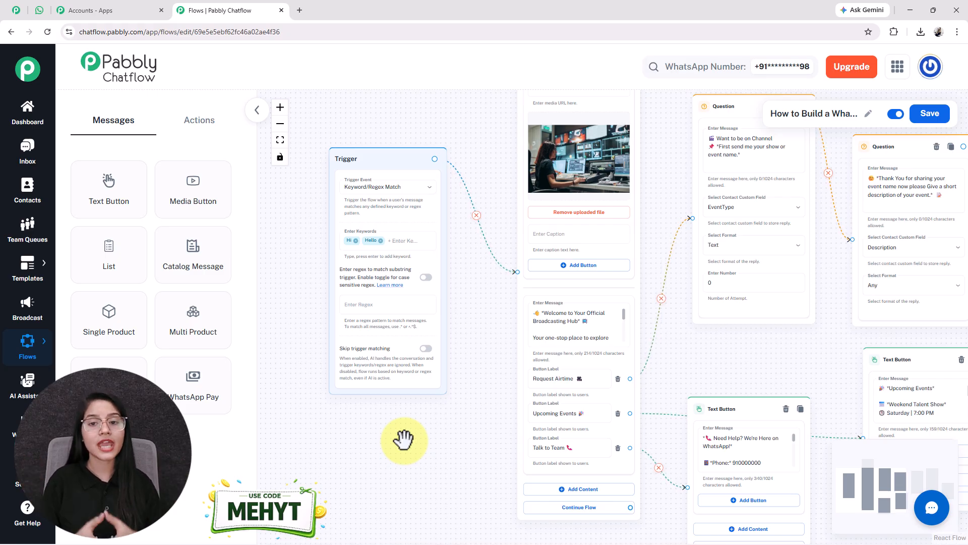
pyautogui.click(39, 10)
# - Send 'Hi' to the bot and choose Request Airtime from its welcome message
pyautogui.write('Hi')
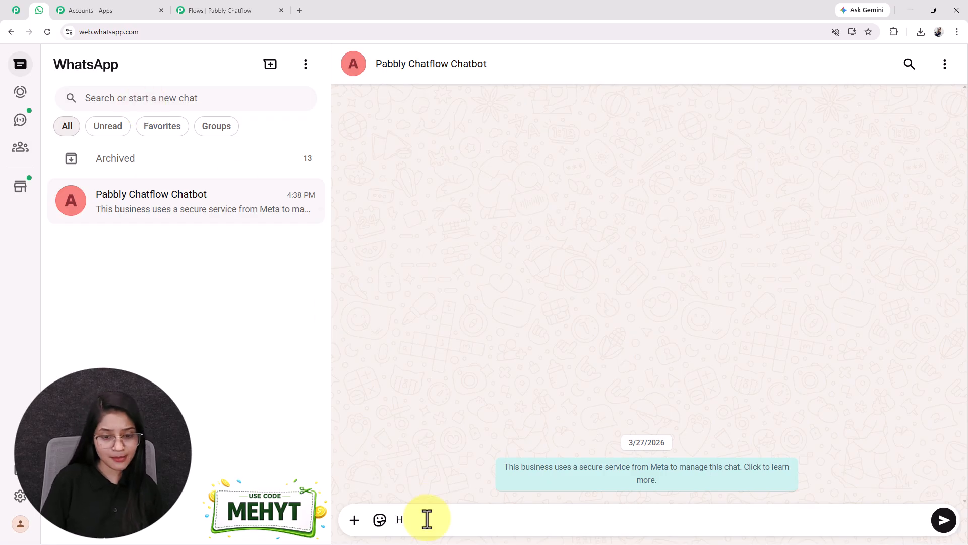
pyautogui.press('Return')
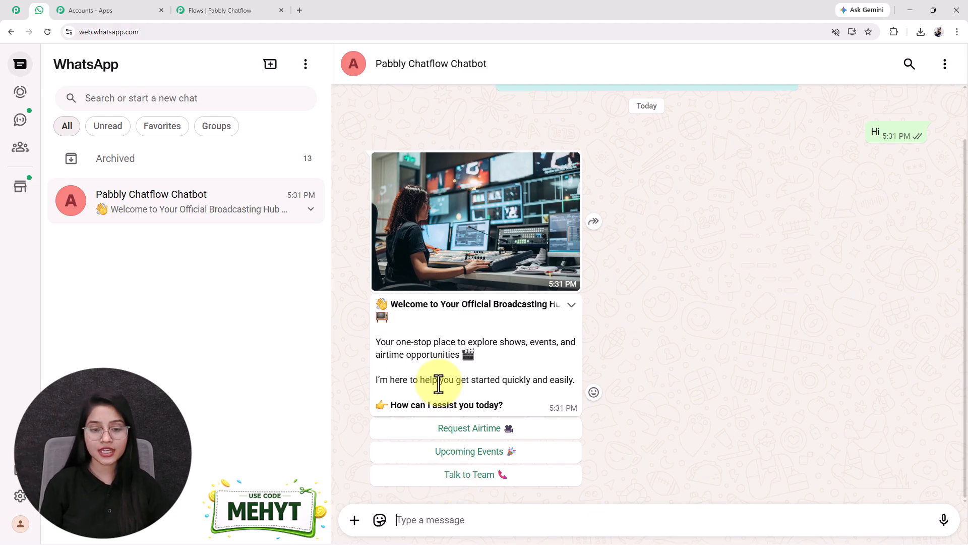
pyautogui.click(444, 429)
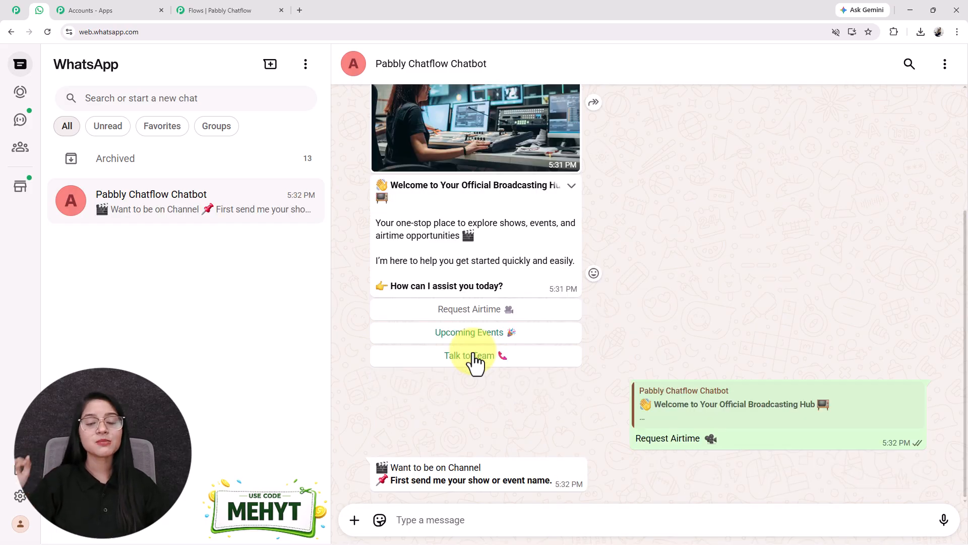
# - Answer the bot with event name Community Talk Live, a short description, a full name and a phone number
pyautogui.click(527, 523)
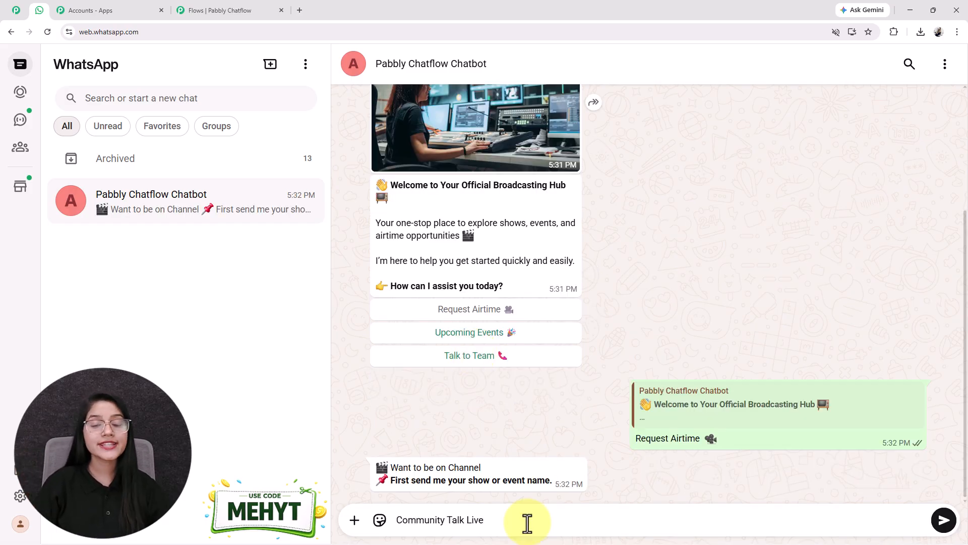
pyautogui.press('Return')
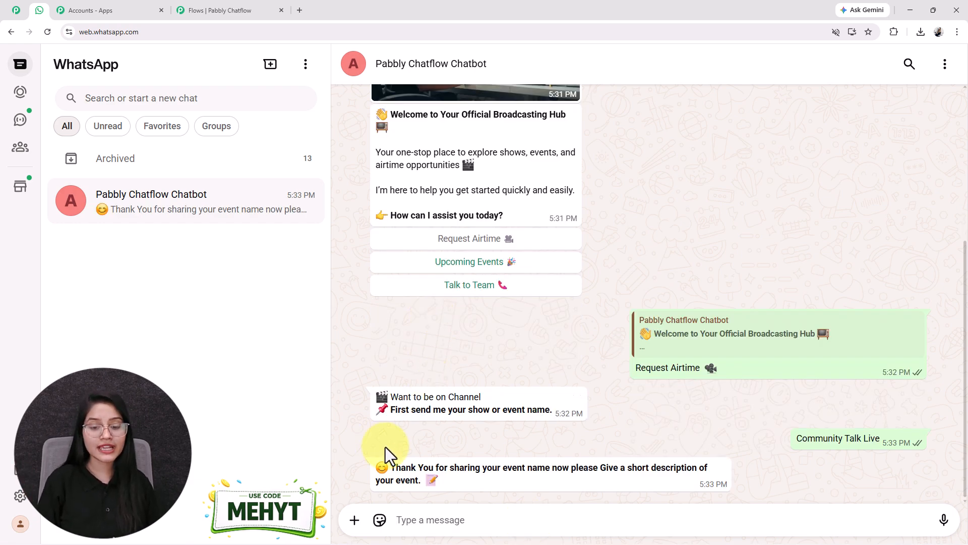
pyautogui.press('Return')
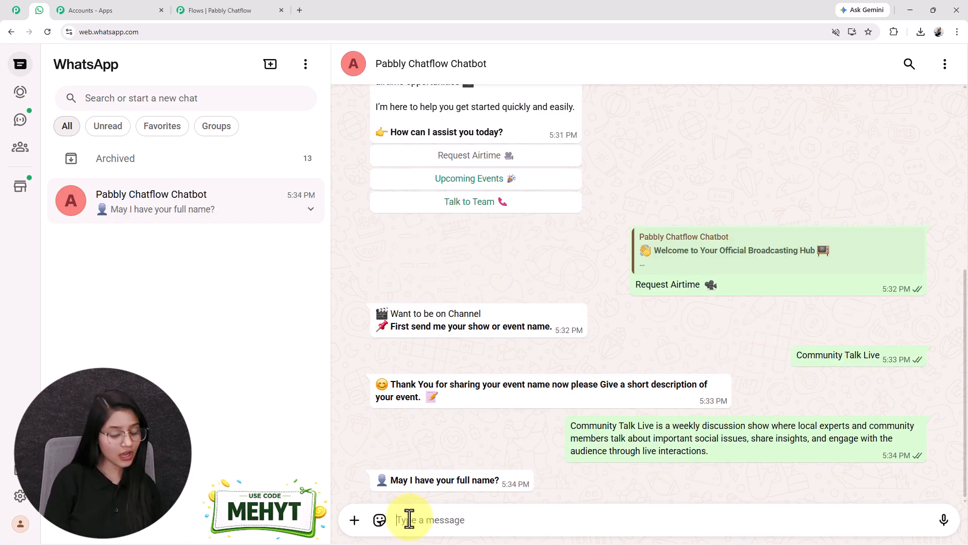
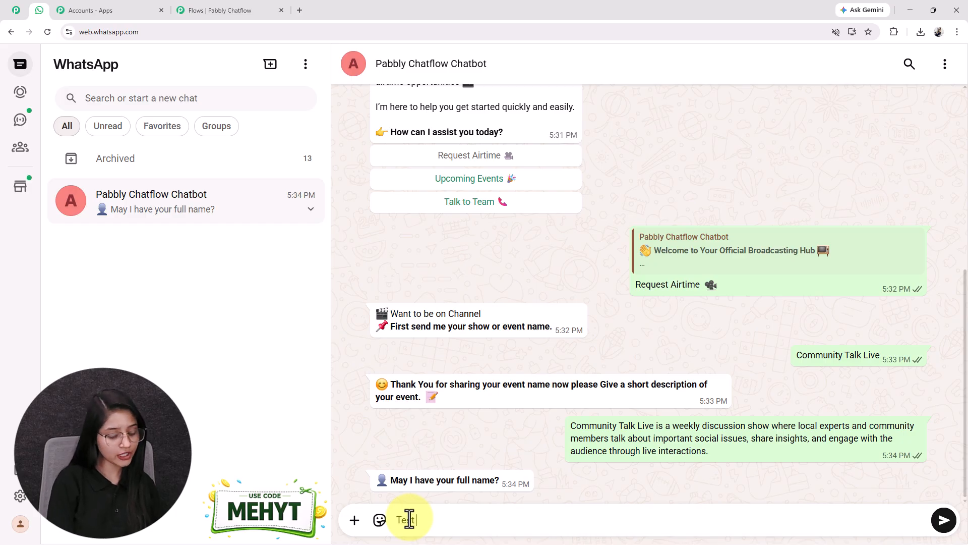
pyautogui.press('Return')
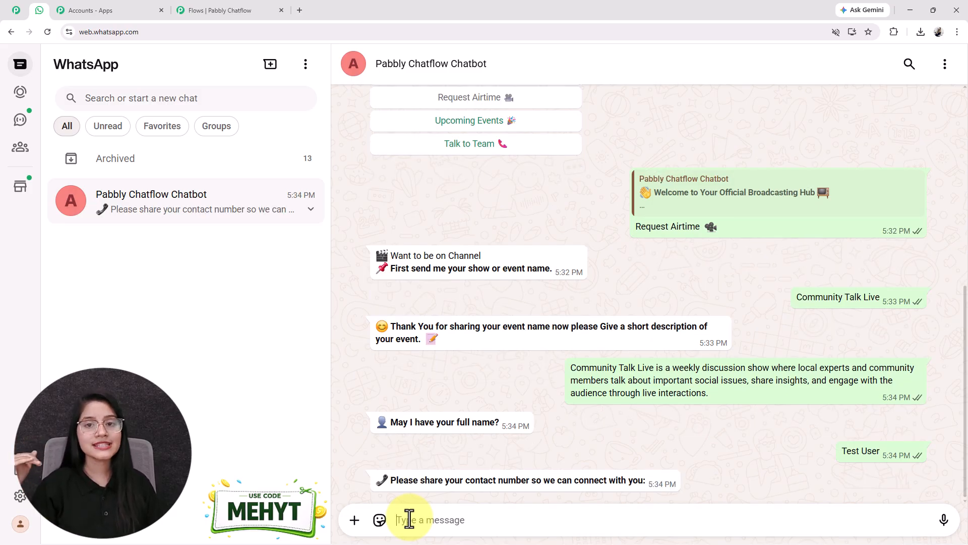
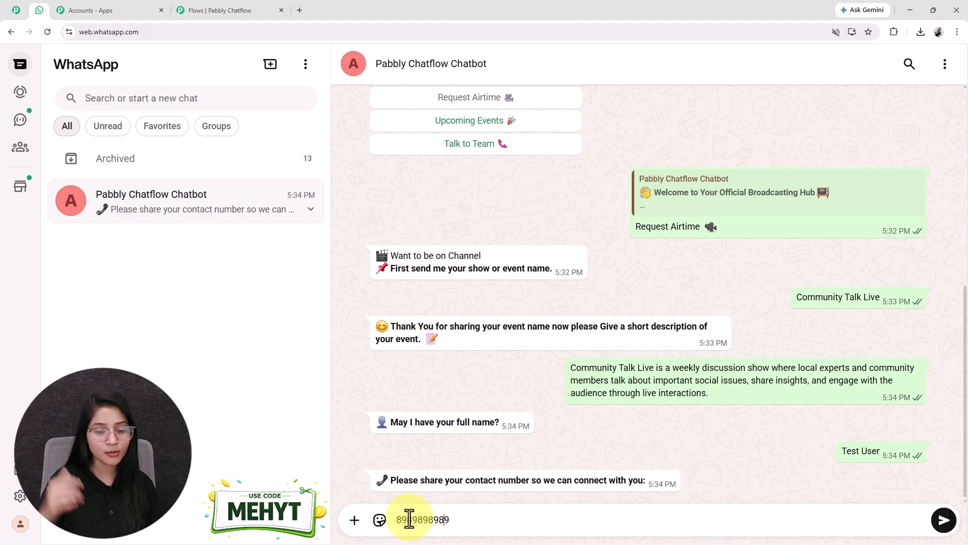
pyautogui.press('Return')
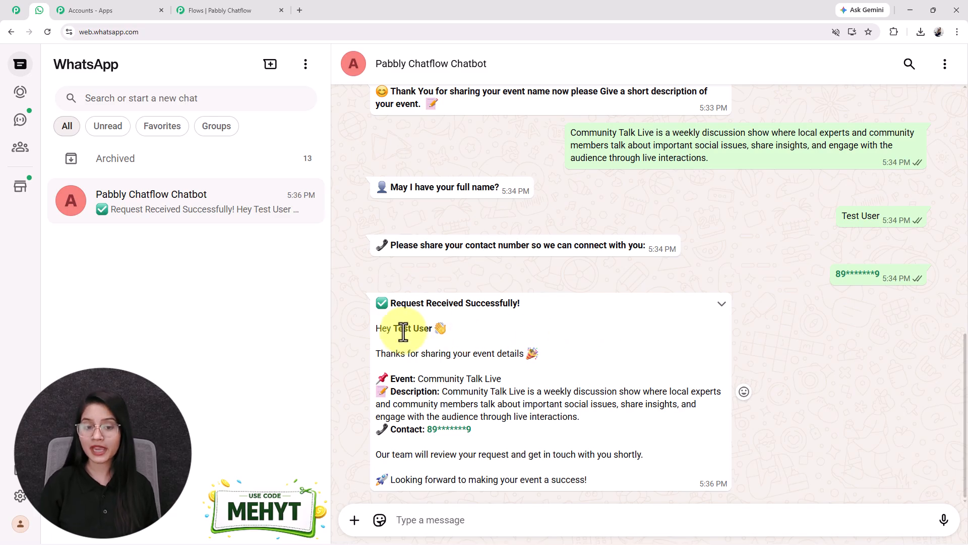
pyautogui.moveTo(393, 328); pyautogui.dragTo(450, 327)
pyautogui.scroll(3, 874, 297)
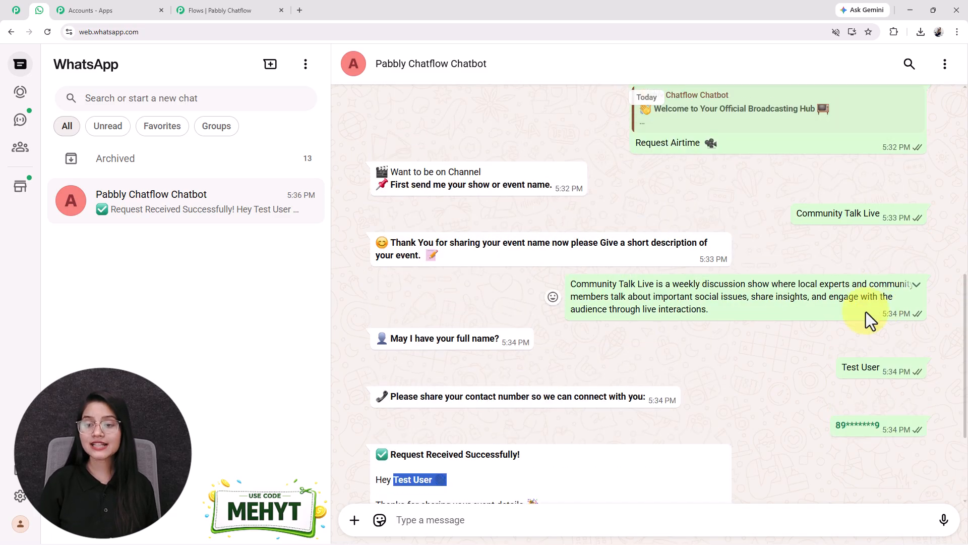
pyautogui.click(922, 381)
pyautogui.scroll(-3, 439, 387)
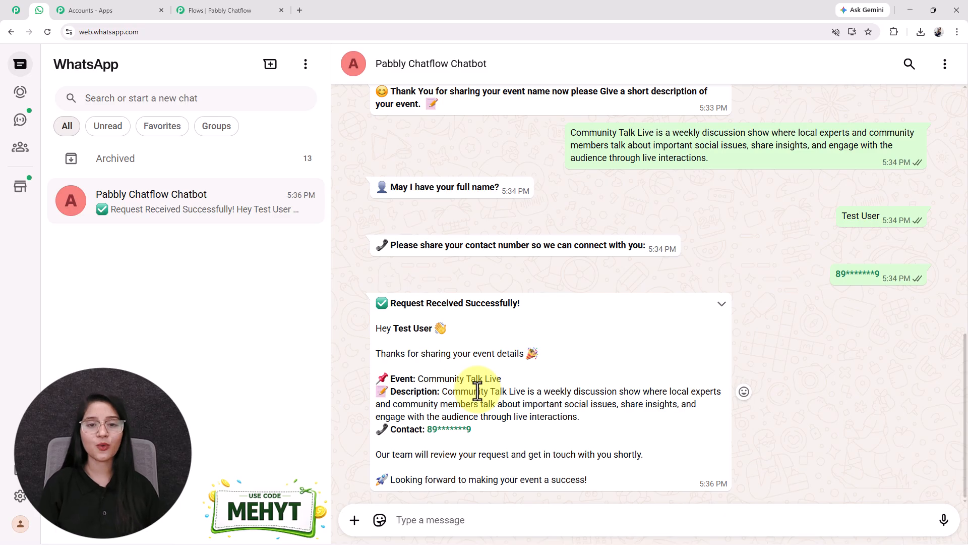
pyautogui.scroll(4, 477, 391)
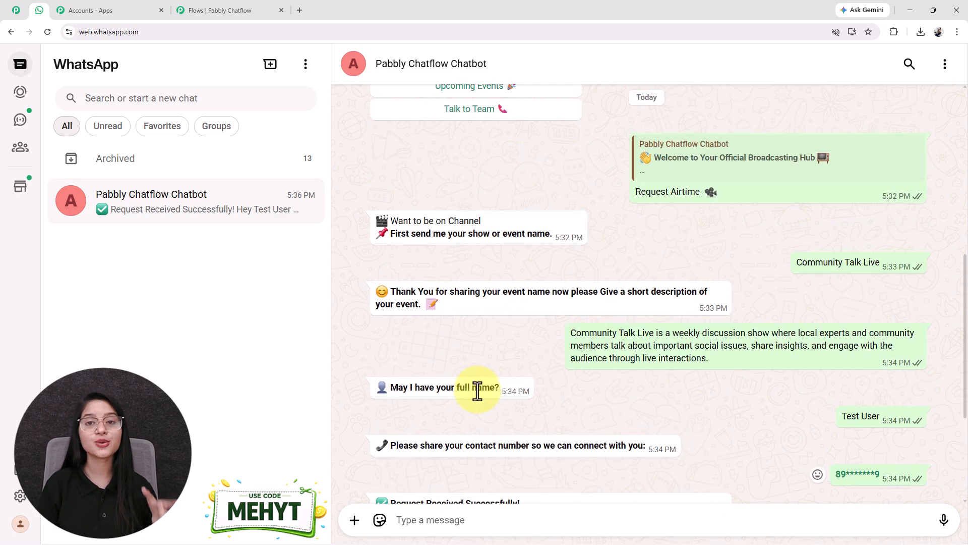
pyautogui.scroll(3, 477, 390)
pyautogui.click(19, 10)
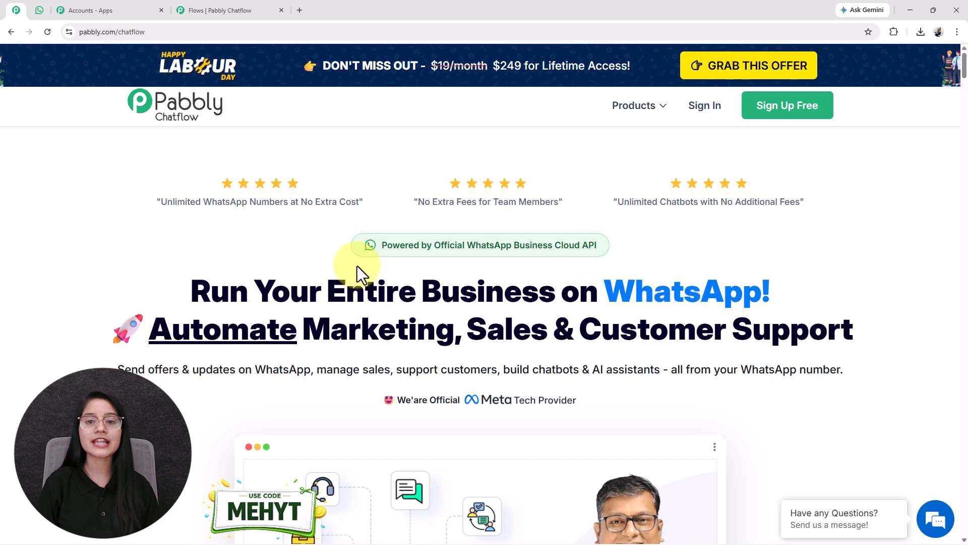
pyautogui.click(39, 11)
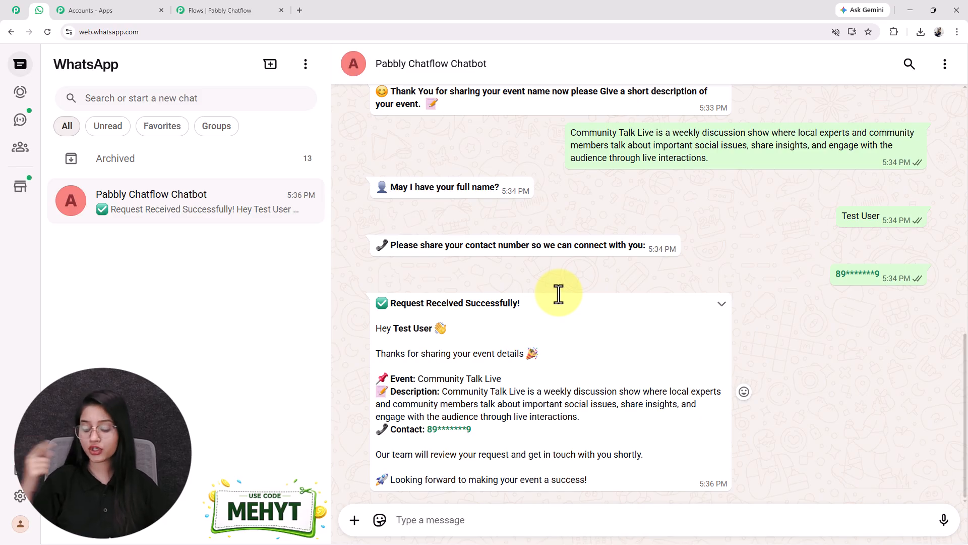
# - Scroll through the bot conversation, glance at the Pabbly Chatflow product page, and return to the chat
pyautogui.scroll(5, 558, 294)
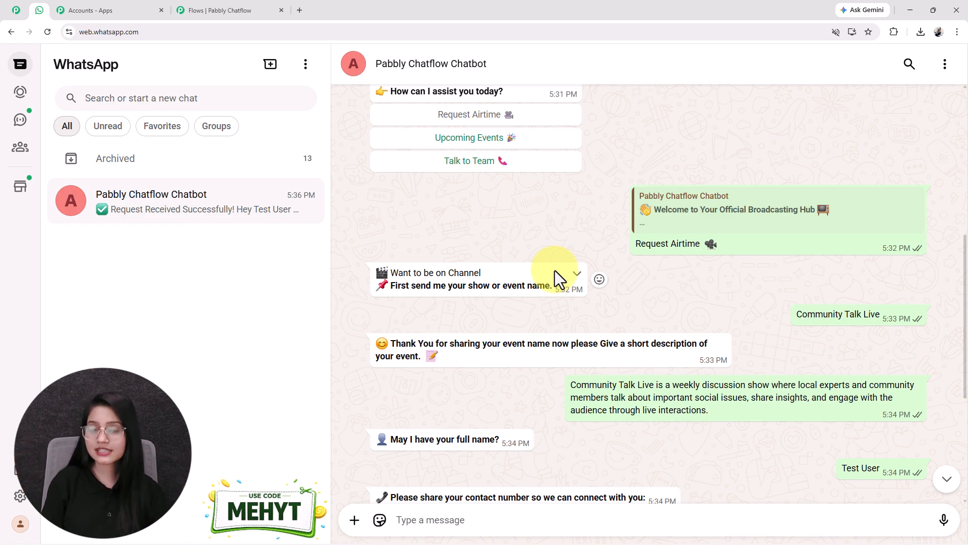
pyautogui.scroll(-5, 585, 247)
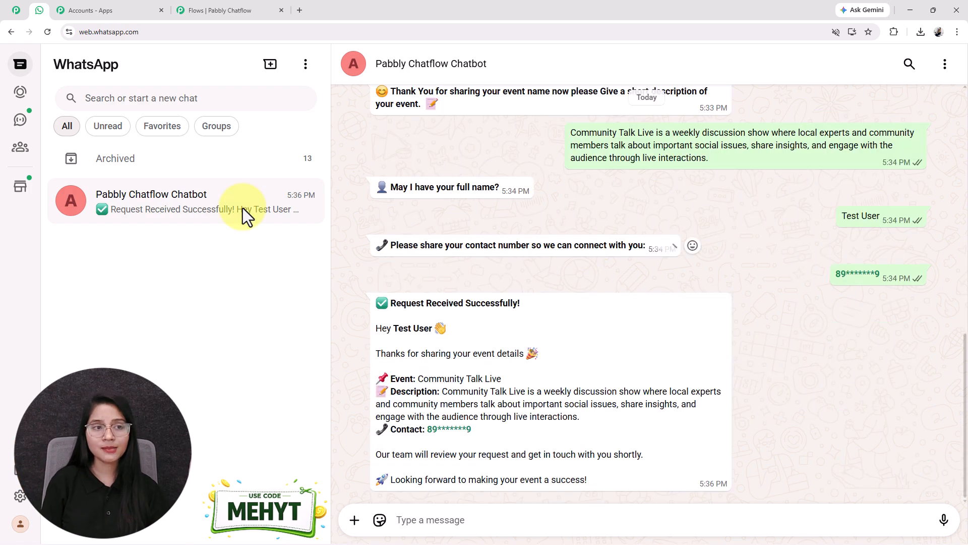
pyautogui.click(16, 10)
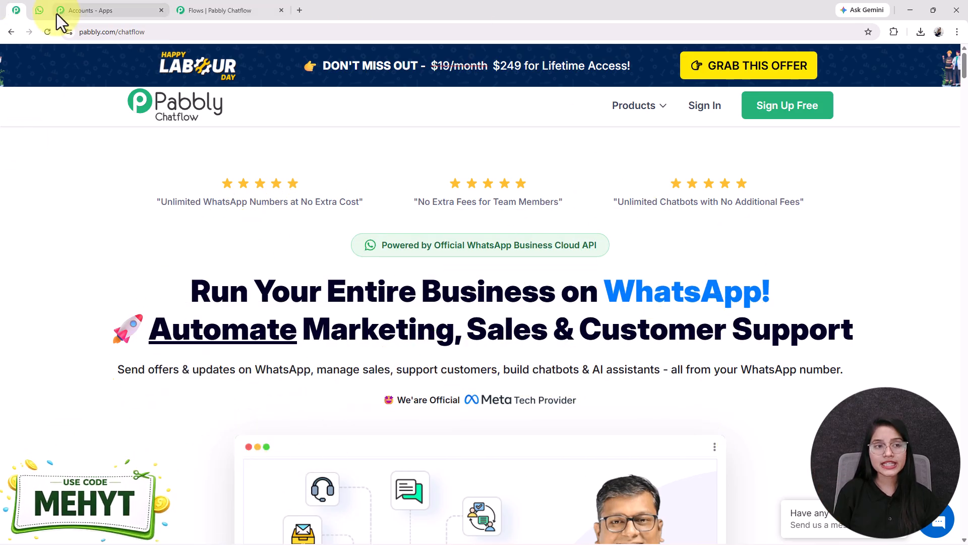
pyautogui.click(41, 11)
pyautogui.scroll(1, 621, 365)
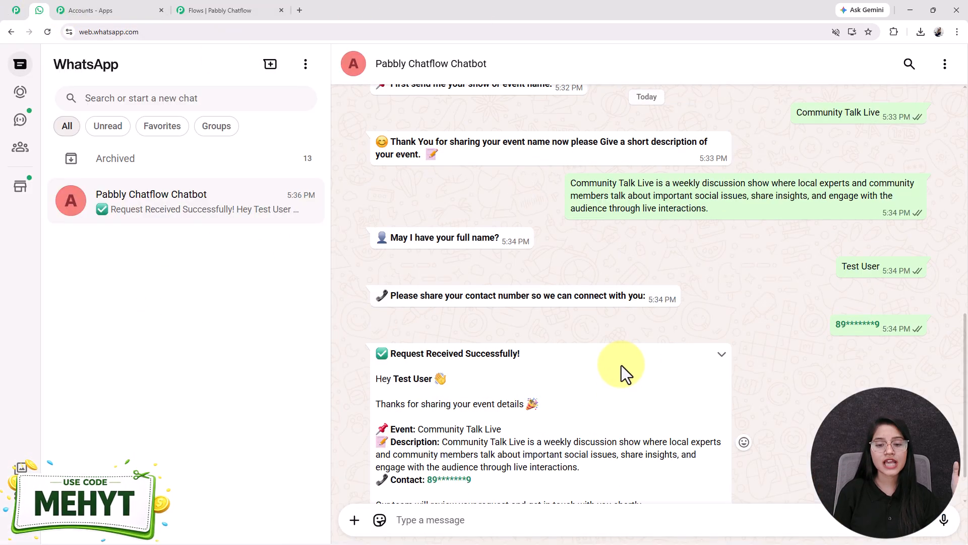
pyautogui.scroll(-1, 621, 365)
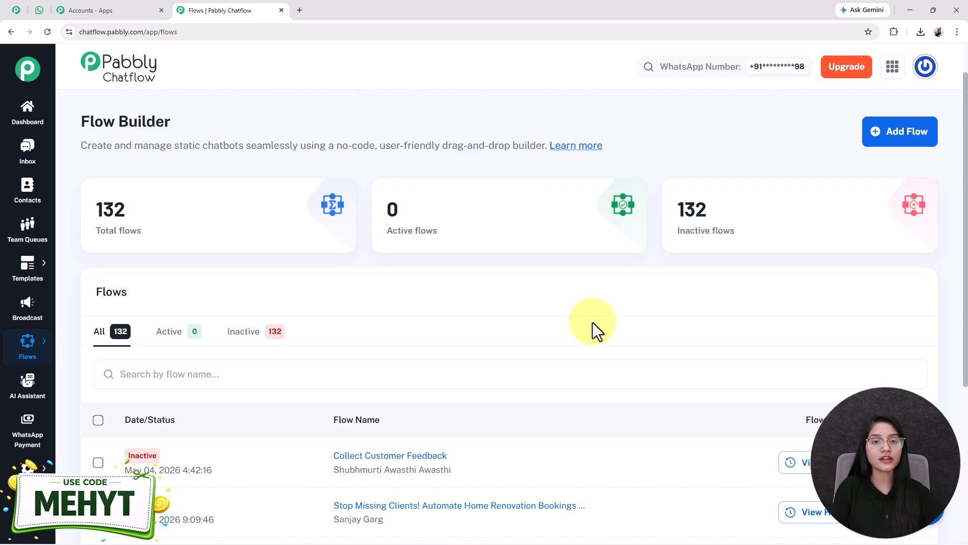
# - Load pabbly.com/chatflow in a new tab, then go back to the Flows | Pabbly Chatflow page
pyautogui.click(300, 13)
pyautogui.write('pabb')
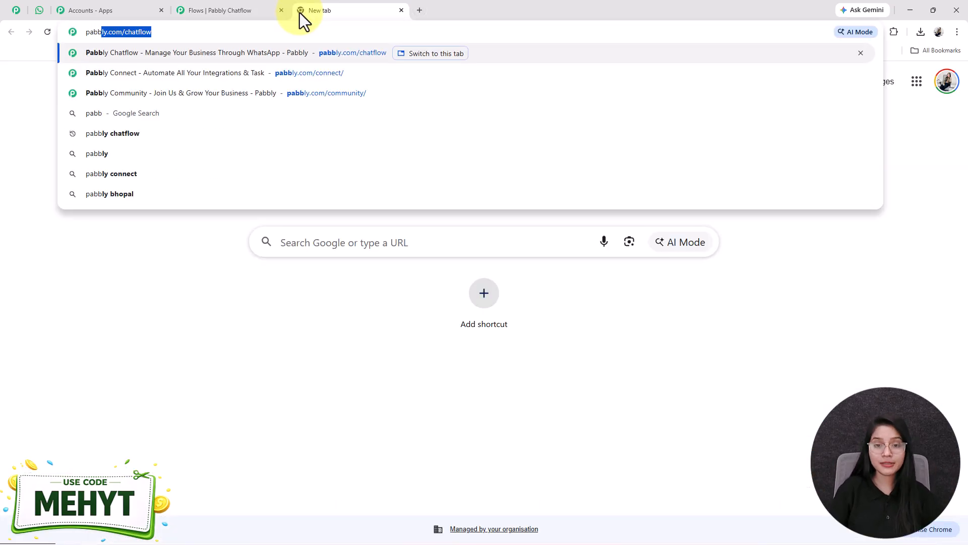
pyautogui.press('Return')
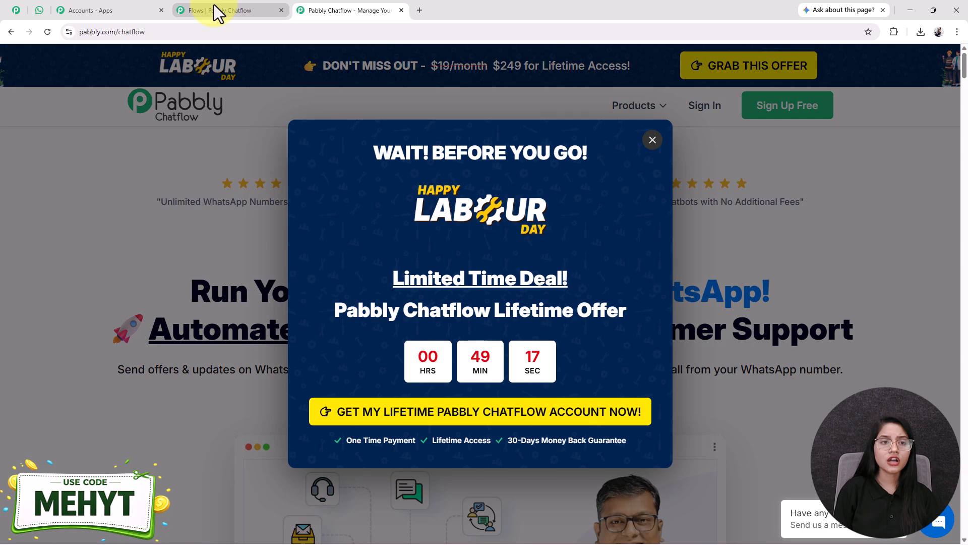
pyautogui.click(217, 11)
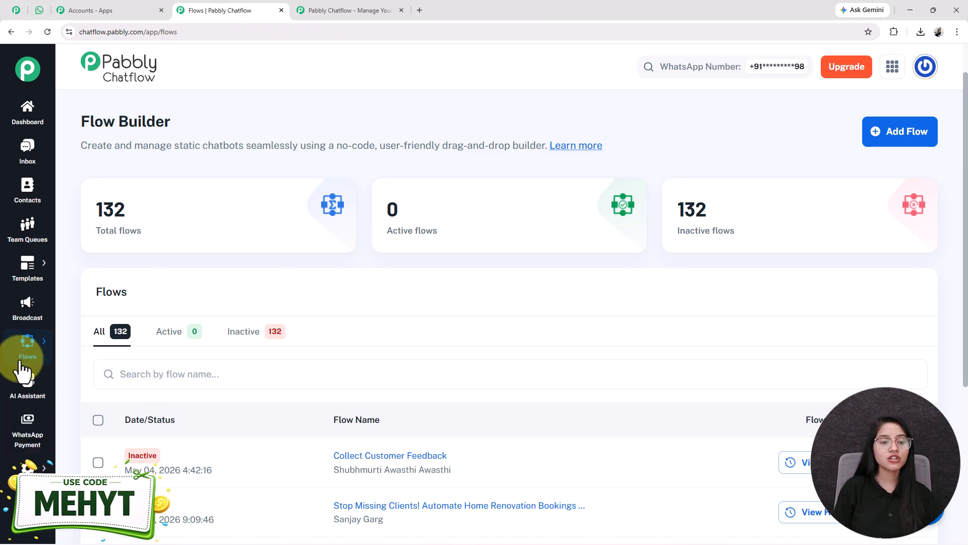
pyautogui.moveTo(27, 346)
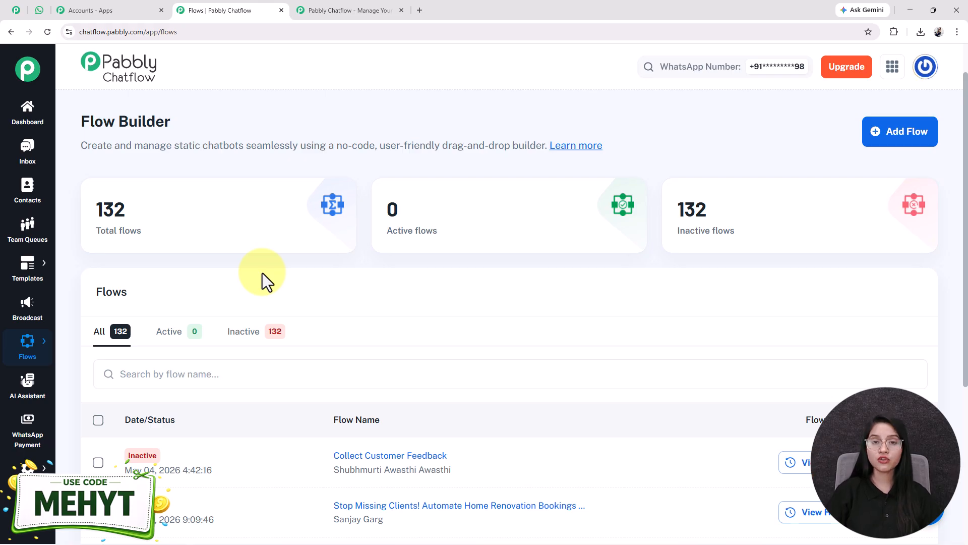
# - Create a new flow titled 'How to Build a WhatsApp Chatbot Without Coding (Beginner Guide)'
pyautogui.click(906, 132)
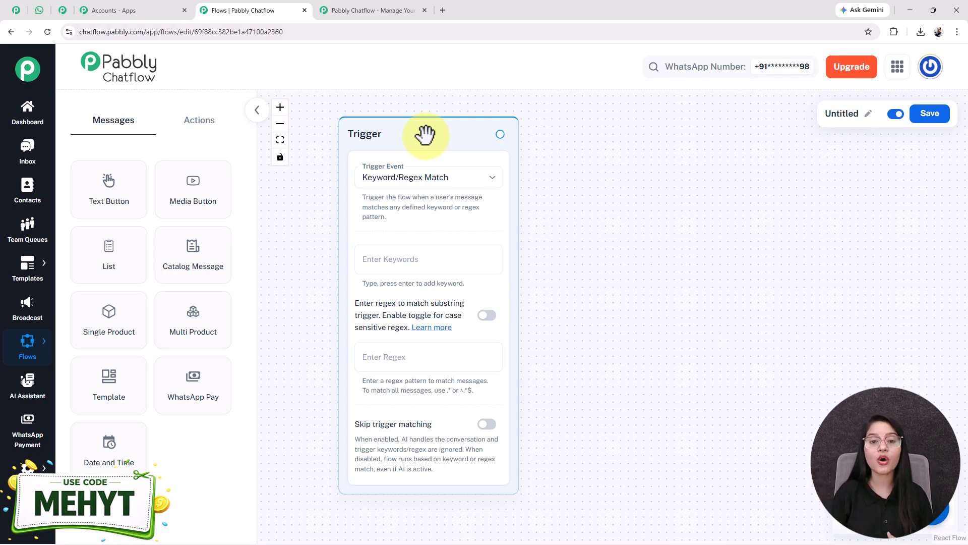
pyautogui.click(868, 113)
pyautogui.moveTo(801, 116)
pyautogui.mouseDown()
pyautogui.moveTo(745, 151)
pyautogui.moveTo(634, 143)
pyautogui.moveTo(765, 128)
pyautogui.mouseUp()
pyautogui.click(748, 151)
pyautogui.click(868, 114)
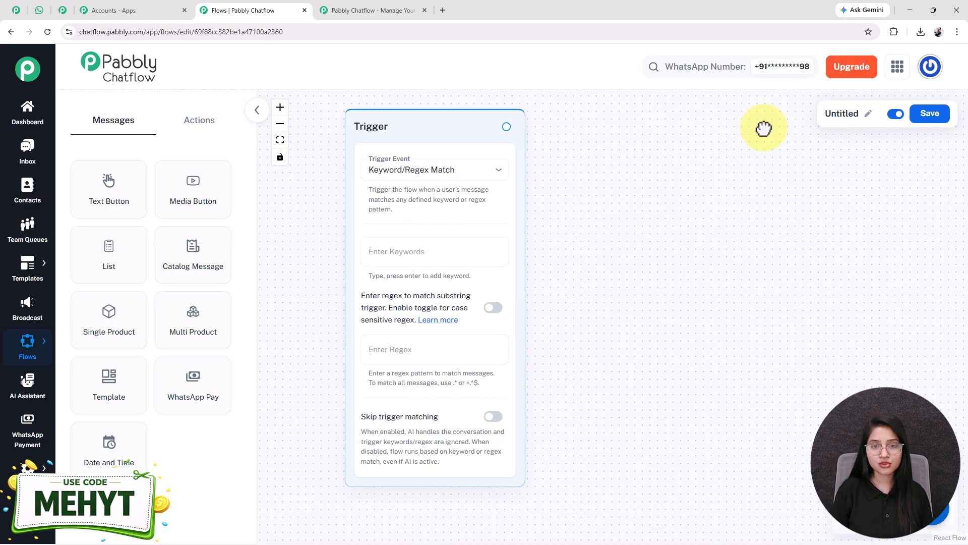
pyautogui.click(869, 115)
pyautogui.press('Home')
pyautogui.press('Right')
pyautogui.press('Right')
pyautogui.press('Right')
pyautogui.press('Right')
pyautogui.press('Right')
pyautogui.press('Right')
pyautogui.press('Right')
pyautogui.press('Right')
pyautogui.press('Right')
pyautogui.press('Right')
pyautogui.press('Right')
pyautogui.press('Right')
pyautogui.press('Right')
pyautogui.press('Right')
pyautogui.press('Right')
pyautogui.press('Right')
pyautogui.press('Right')
pyautogui.press('Right')
pyautogui.press('Right')
pyautogui.press('Right')
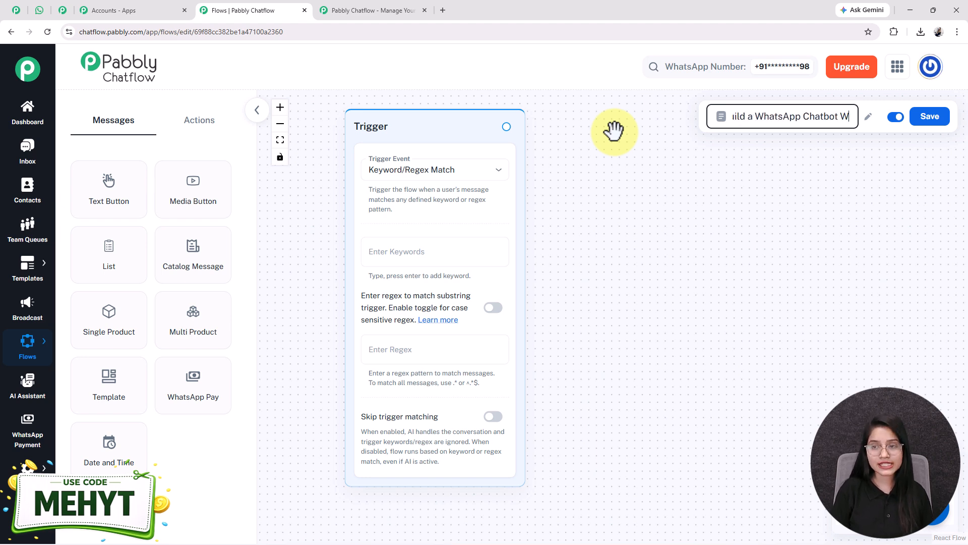
pyautogui.click(596, 224)
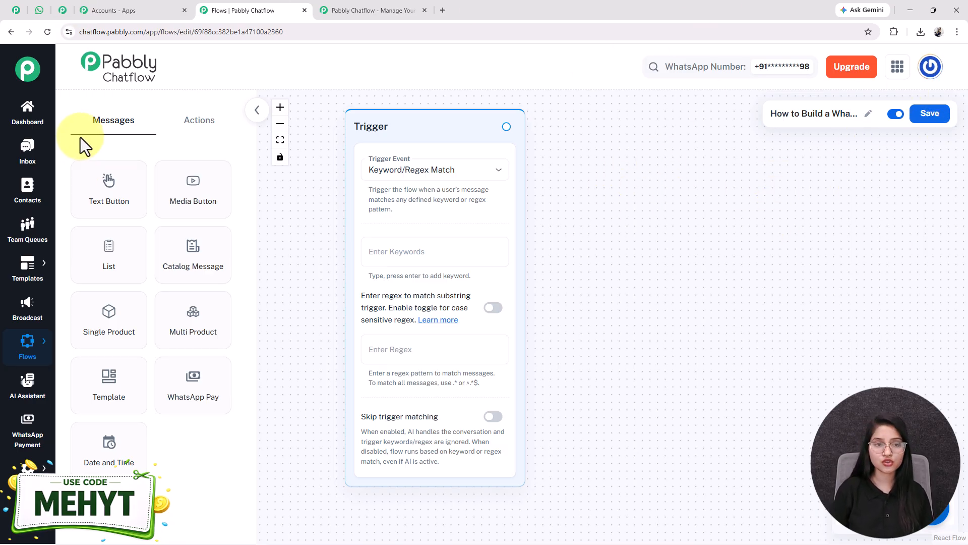
# - Save the new flow and expand the Trigger node's Trigger Event dropdown
pyautogui.click(204, 123)
pyautogui.click(110, 127)
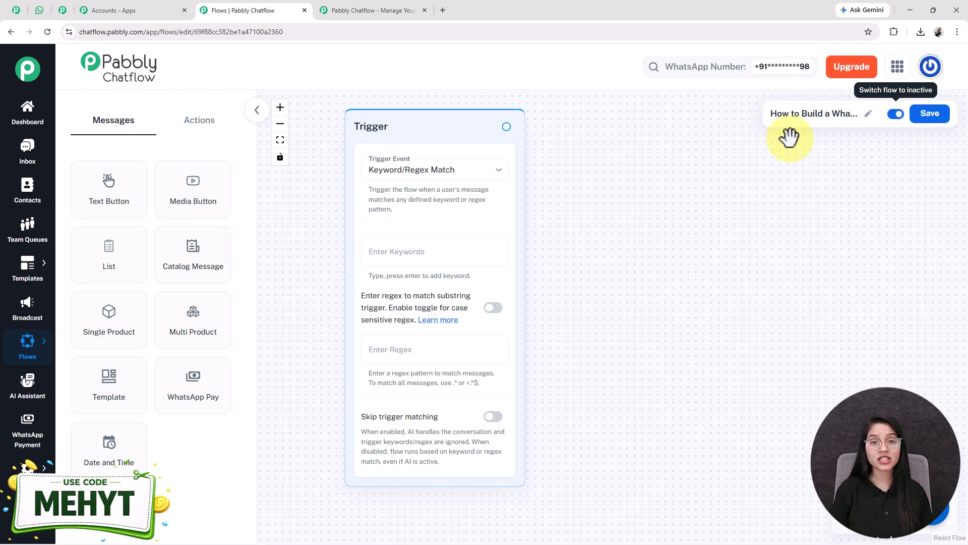
pyautogui.click(930, 115)
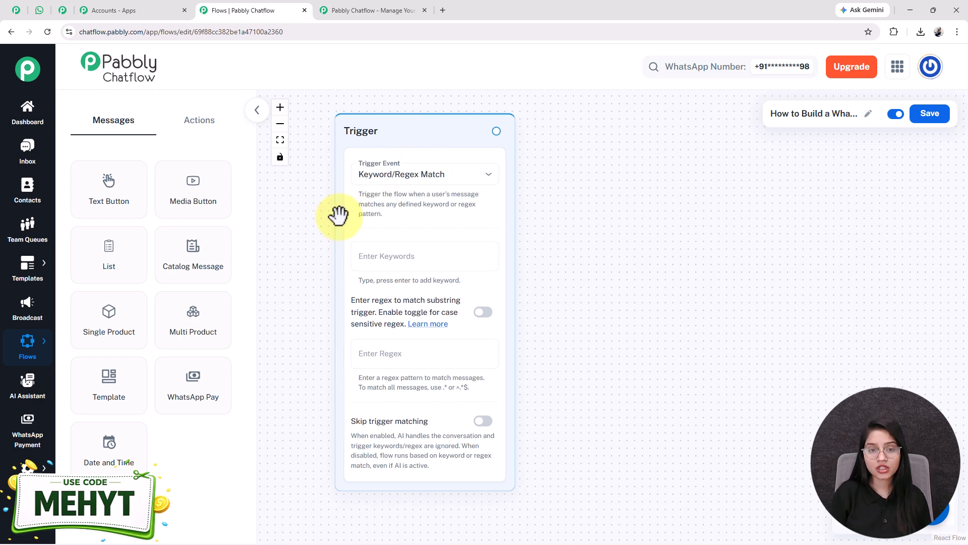
pyautogui.click(382, 182)
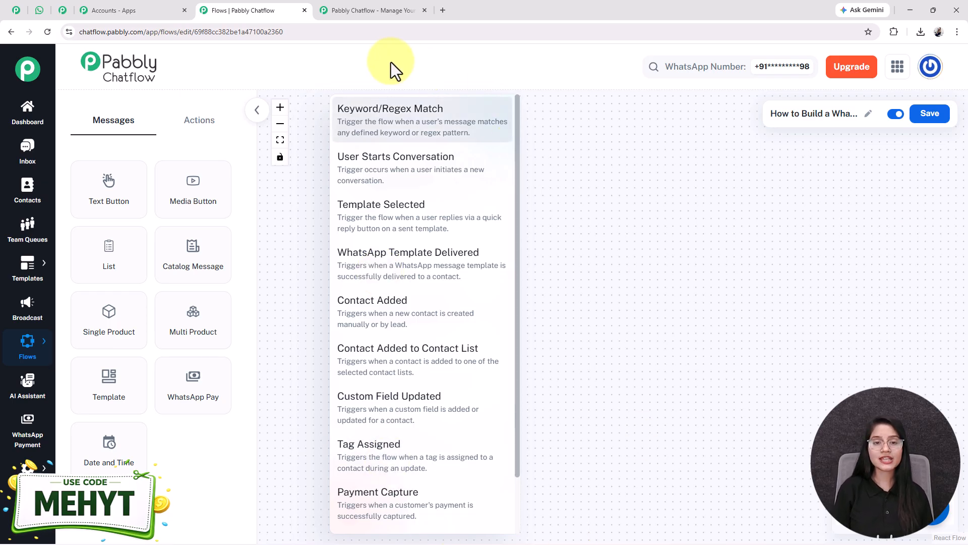
# - Set the trigger to Keyword/Regex Match with the keywords Hi and Hello
pyautogui.click(403, 126)
pyautogui.click(370, 266)
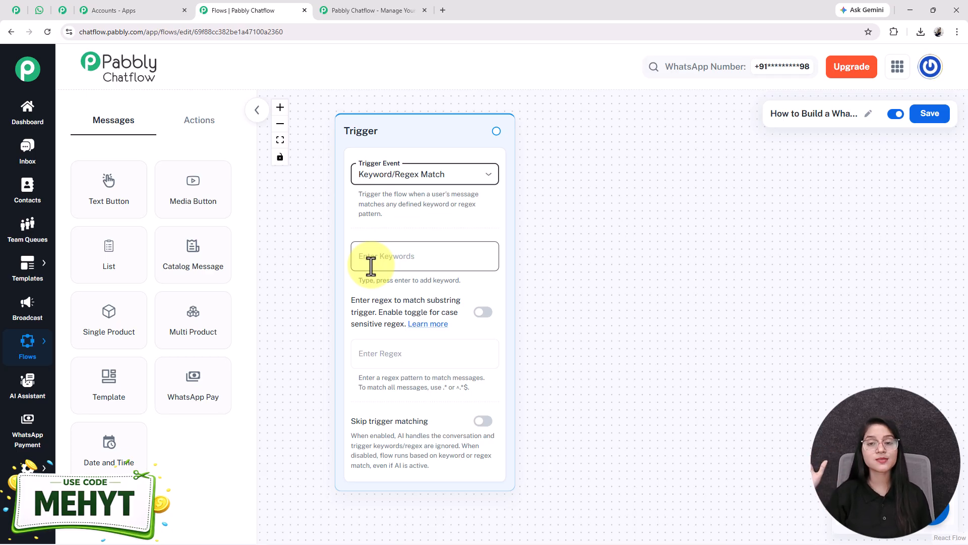
pyautogui.click(370, 266)
pyautogui.write('Hi')
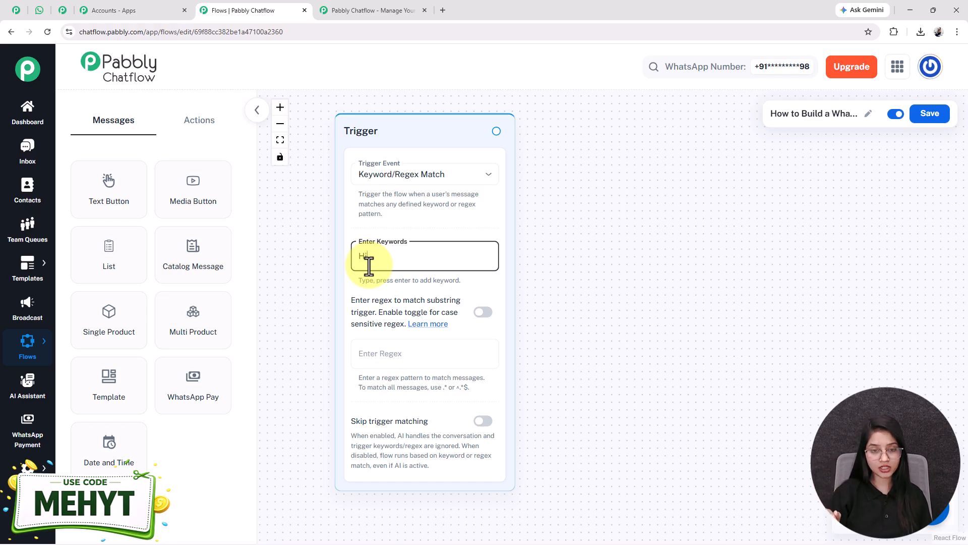
pyautogui.press('Return')
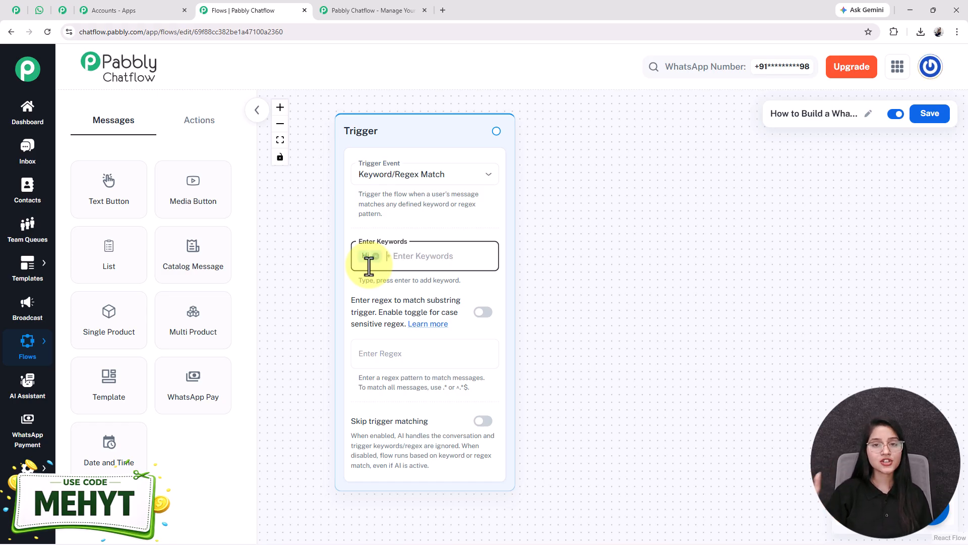
pyautogui.write('H')
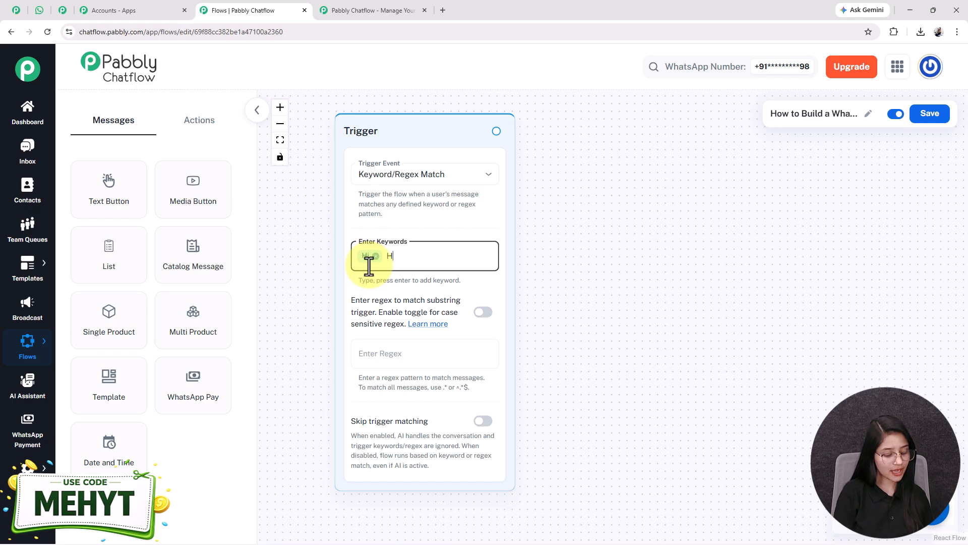
pyautogui.write('ello')
pyautogui.press('Return')
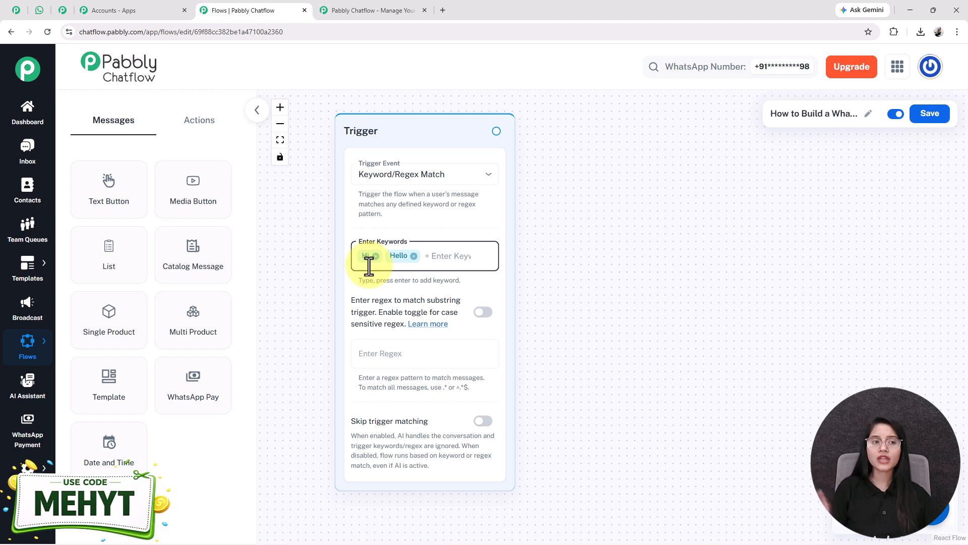
# - Add a Media Button step beside the Trigger with its media type set to Image
pyautogui.click(39, 11)
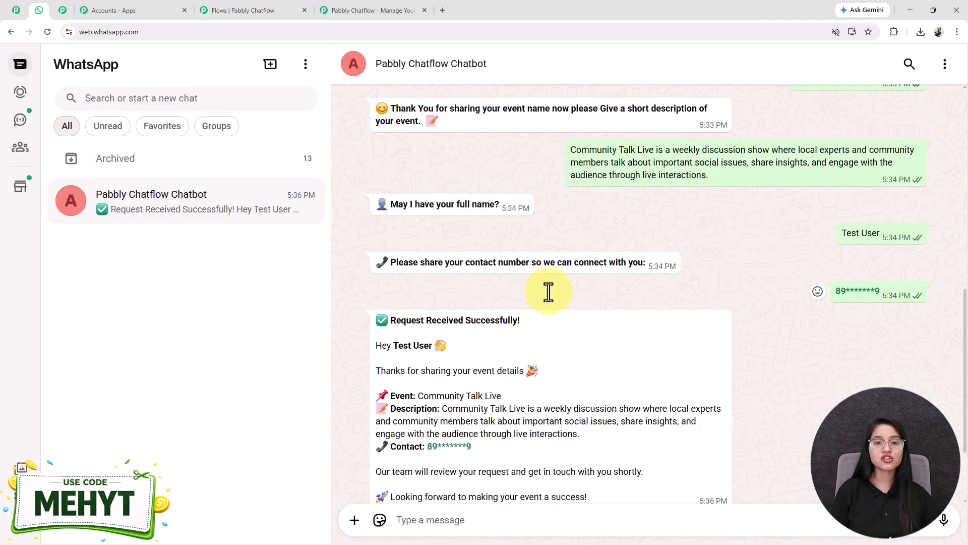
pyautogui.scroll(15, 548, 291)
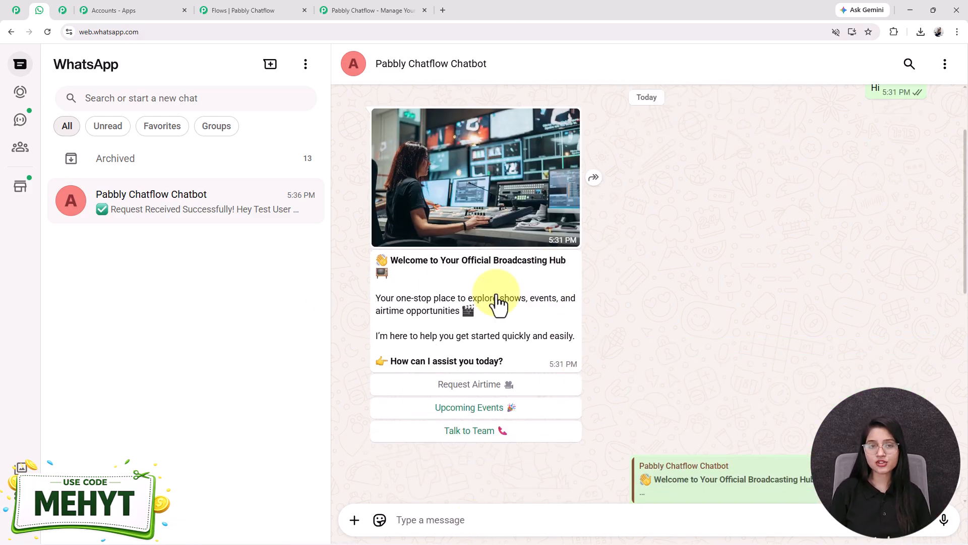
pyautogui.click(250, 6)
pyautogui.moveTo(178, 217); pyautogui.dragTo(640, 121)
pyautogui.click(656, 179)
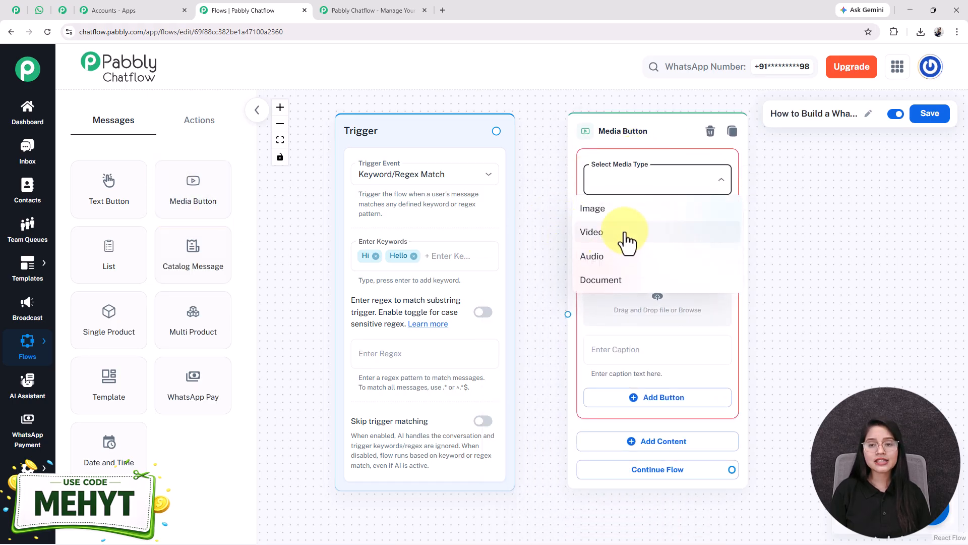
pyautogui.click(629, 212)
pyautogui.moveTo(828, 309); pyautogui.dragTo(677, 281)
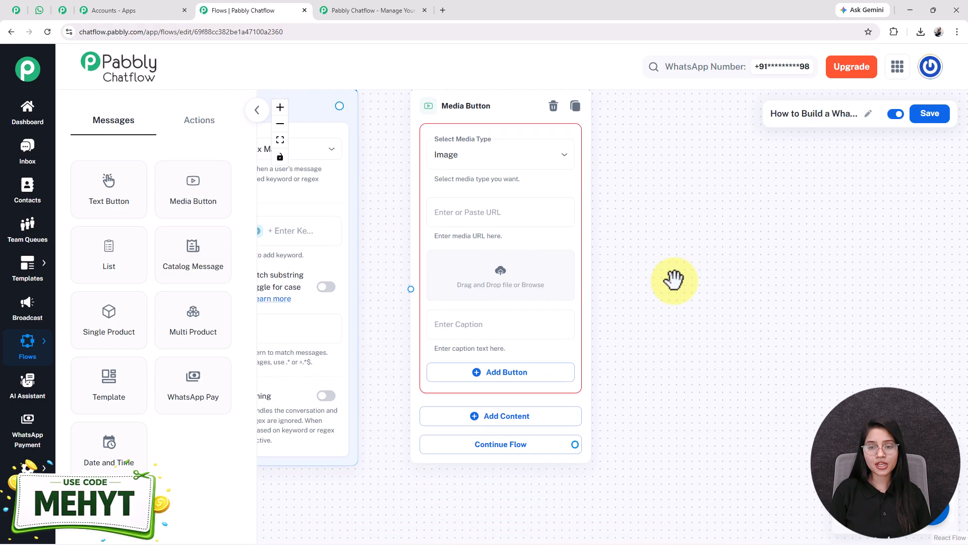
# - Insert the AdobeStock broadcasting control-room image from the Media Library into the Media Button step
pyautogui.click(500, 277)
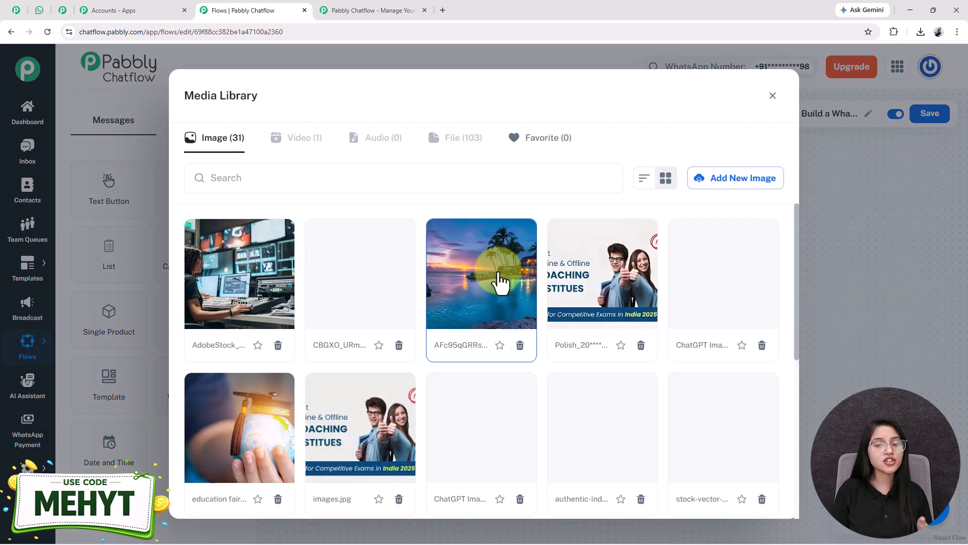
pyautogui.click(734, 184)
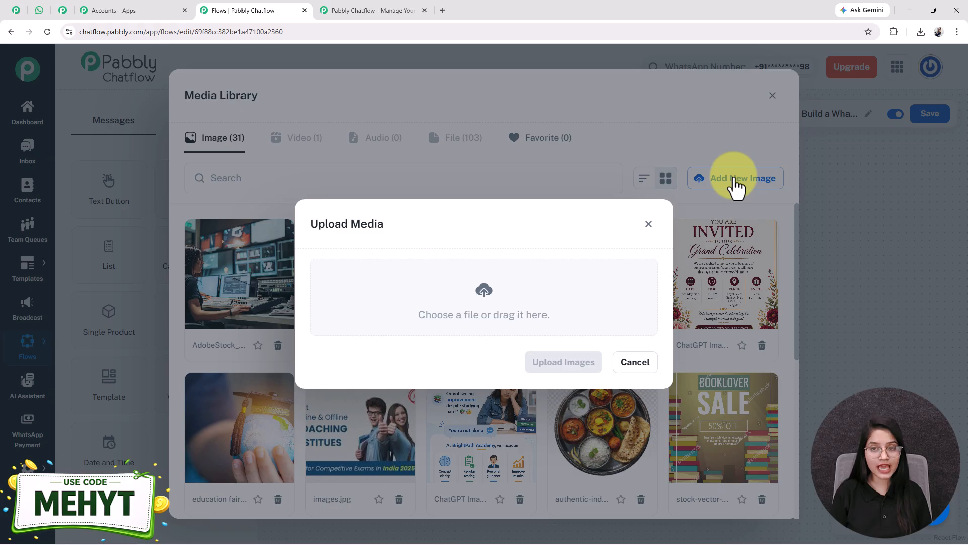
pyautogui.click(489, 296)
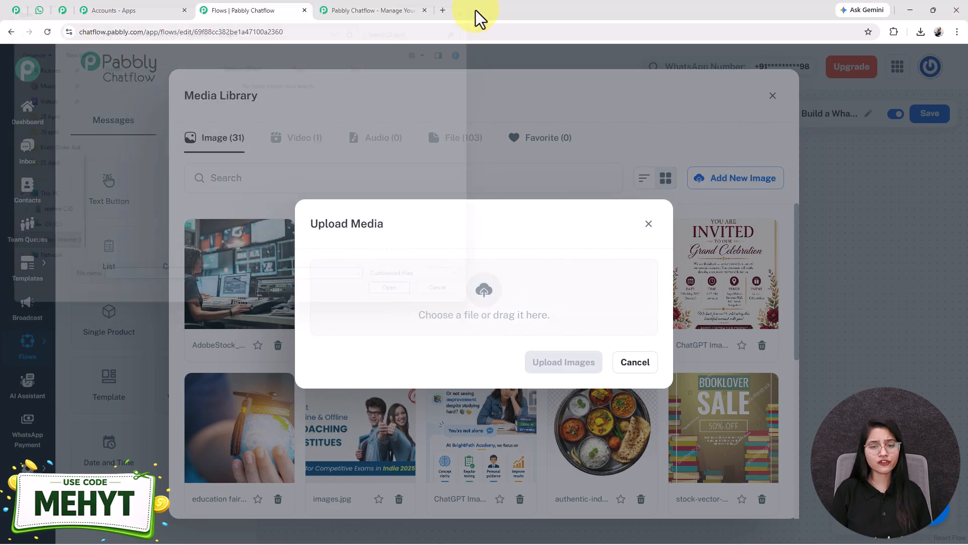
pyautogui.click(648, 224)
pyautogui.click(242, 250)
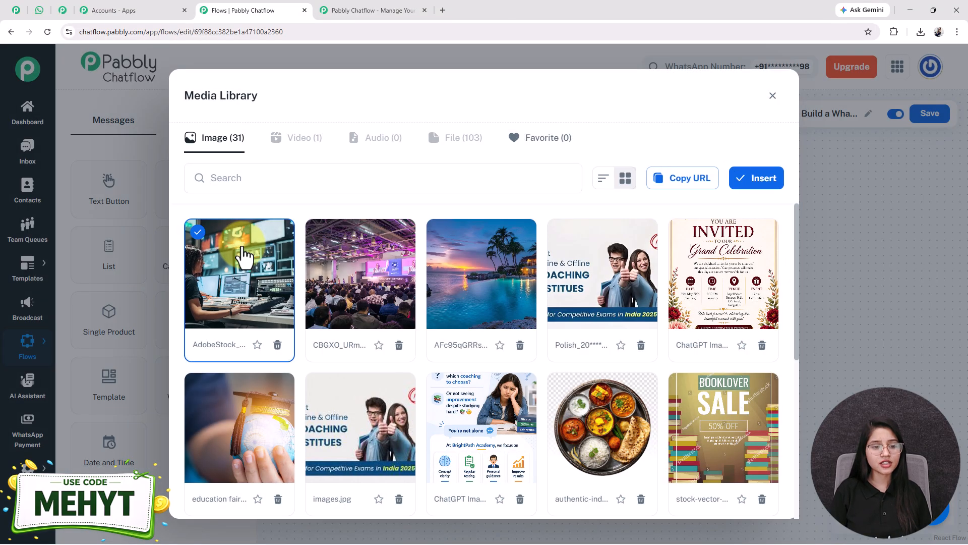
pyautogui.click(762, 184)
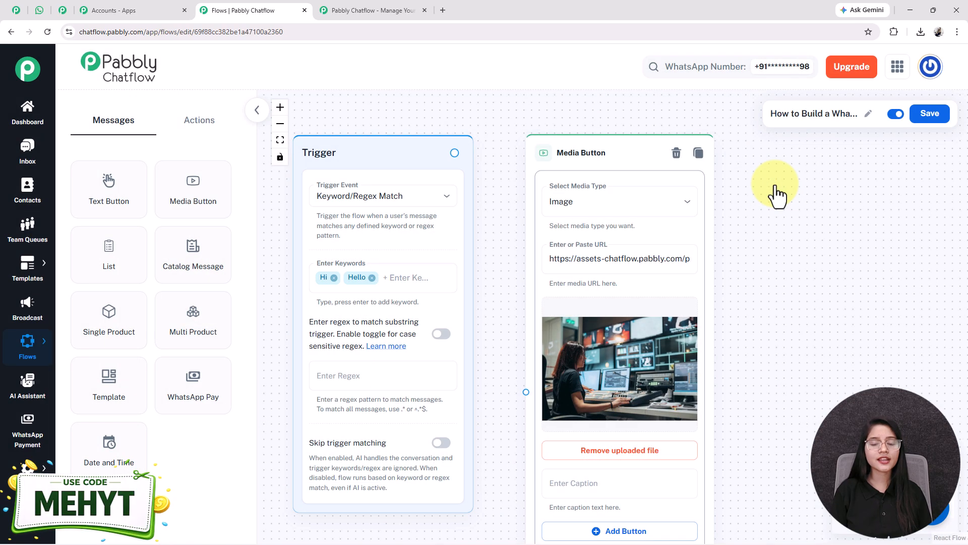
# - Add a Text Button content block below the image in the Media Button step
pyautogui.moveTo(761, 449); pyautogui.dragTo(611, 346)
pyautogui.scroll(-2, 612, 346)
pyautogui.moveTo(730, 365); pyautogui.dragTo(710, 368)
pyautogui.moveTo(655, 386); pyautogui.dragTo(641, 346)
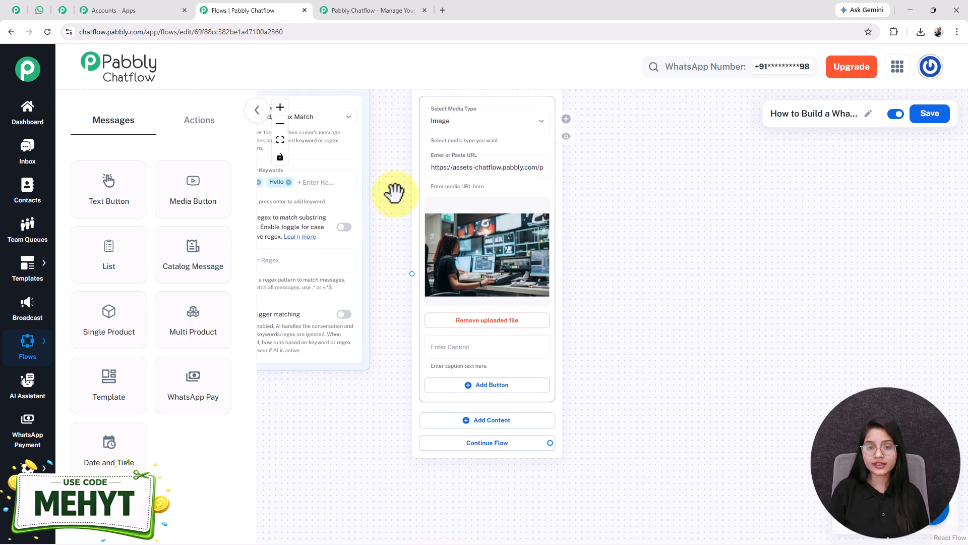
pyautogui.click(459, 348)
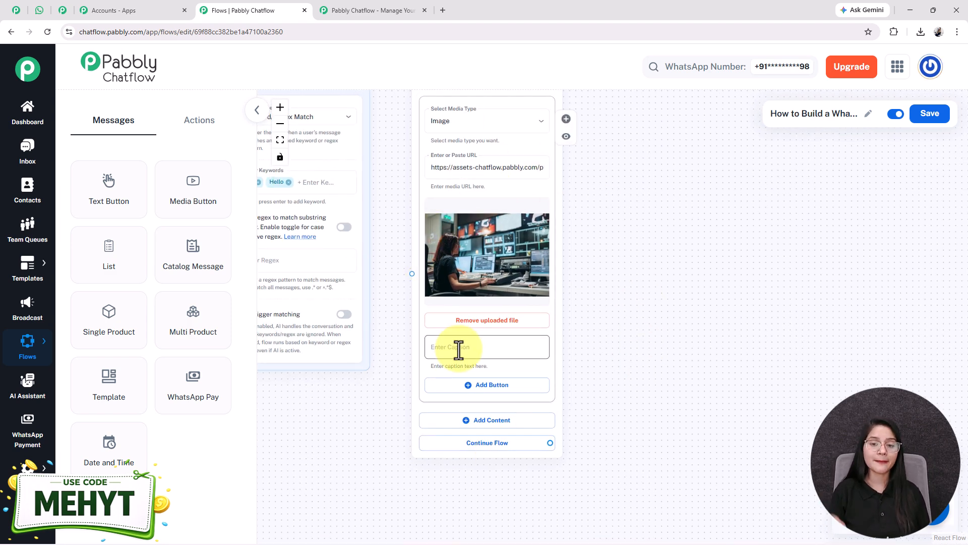
pyautogui.click(493, 422)
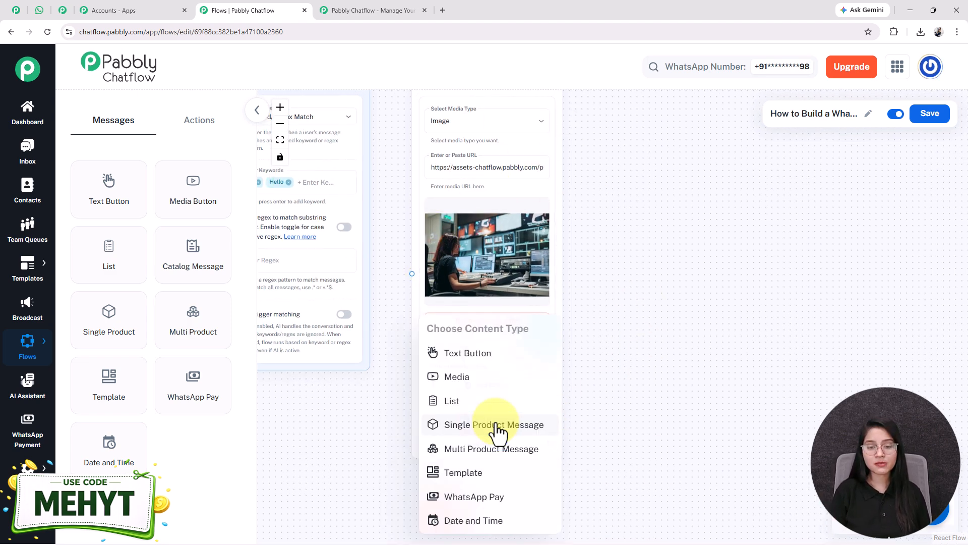
pyautogui.click(454, 352)
# - Paste the 'Welcome to Your Official Broadcasting Hub' message ending 'How can I assist you today?'
pyautogui.scroll(-3, 470, 364)
pyautogui.click(509, 319)
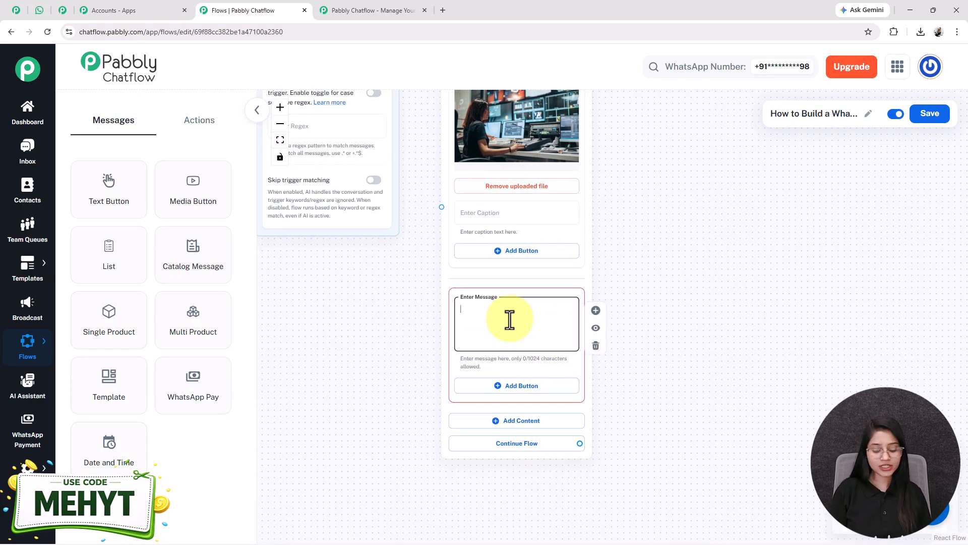
pyautogui.hotkey('ctrl', 'v')
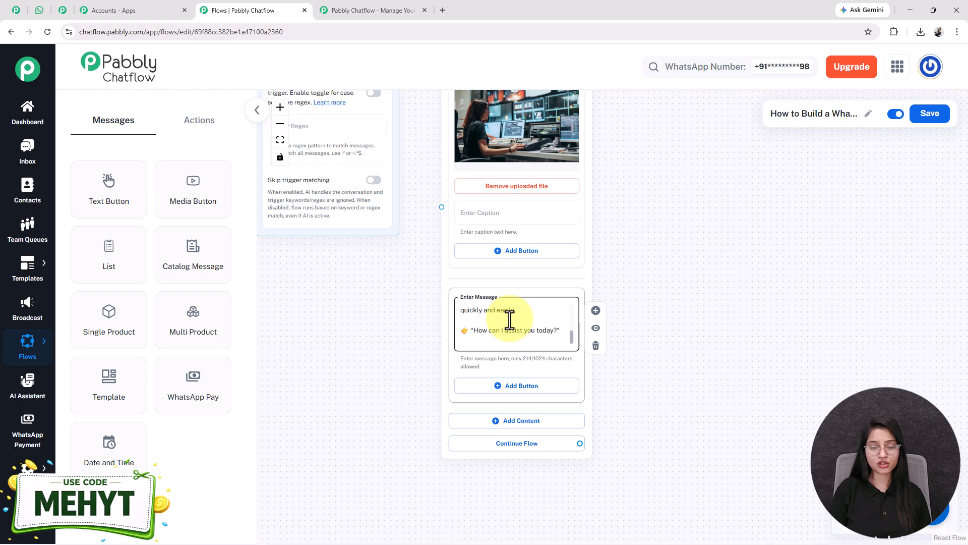
pyautogui.scroll(3, 510, 318)
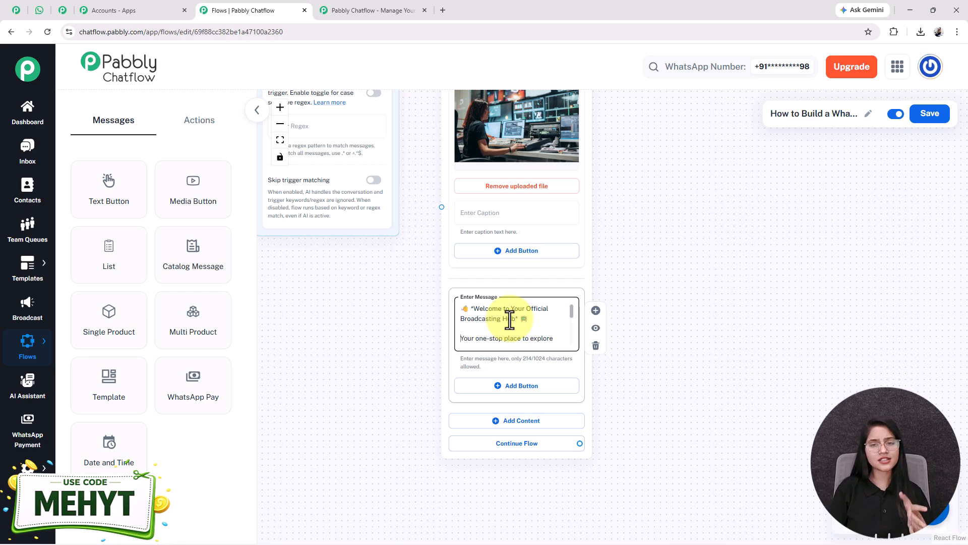
pyautogui.press('Down')
pyautogui.press('Down')
pyautogui.press('Down')
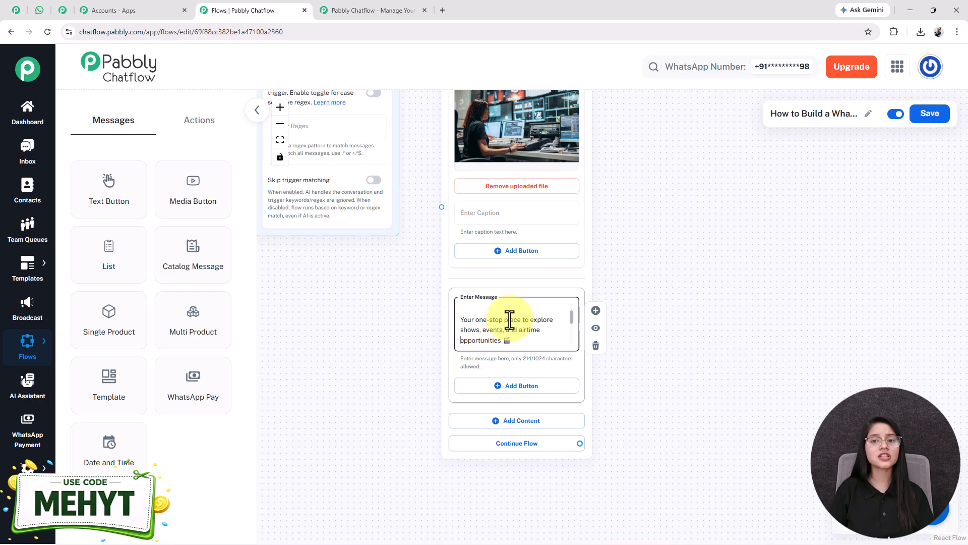
pyautogui.press('Down')
pyautogui.press('Down')
pyautogui.press('Down')
pyautogui.press('Down')
pyautogui.press('Down')
pyautogui.press('Down')
pyautogui.press('Down')
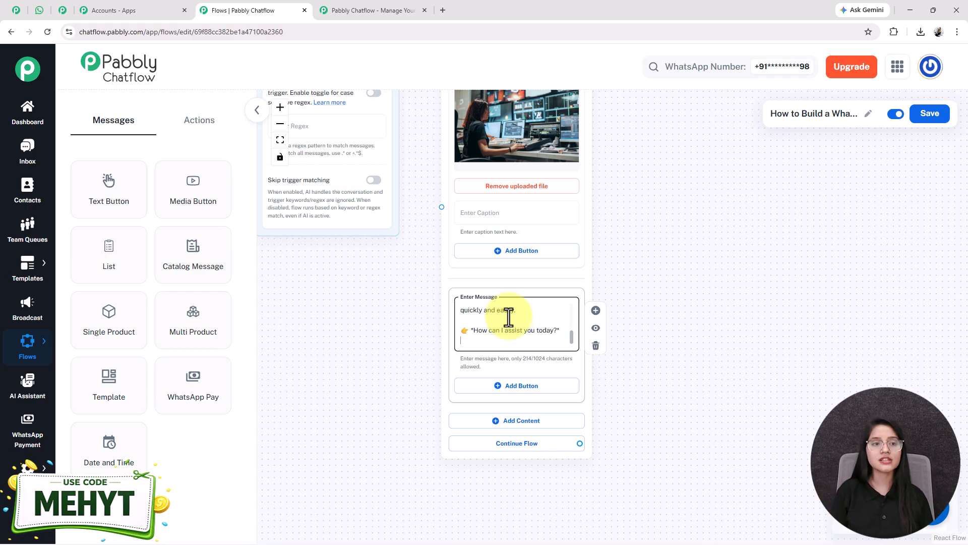
pyautogui.click(43, 11)
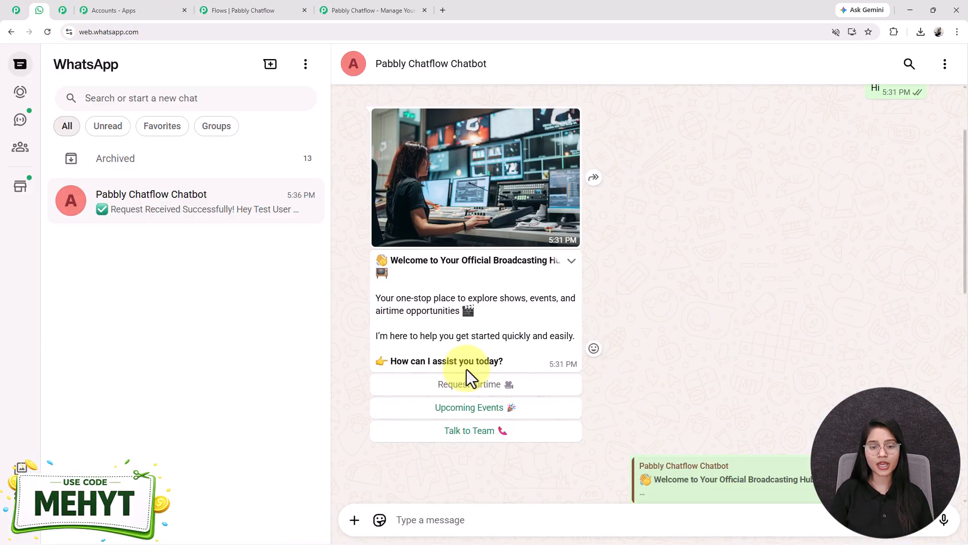
# - Add Quick Reply buttons Request Airtime, Upcoming Events and Talk to Team to the welcome message
pyautogui.click(285, 11)
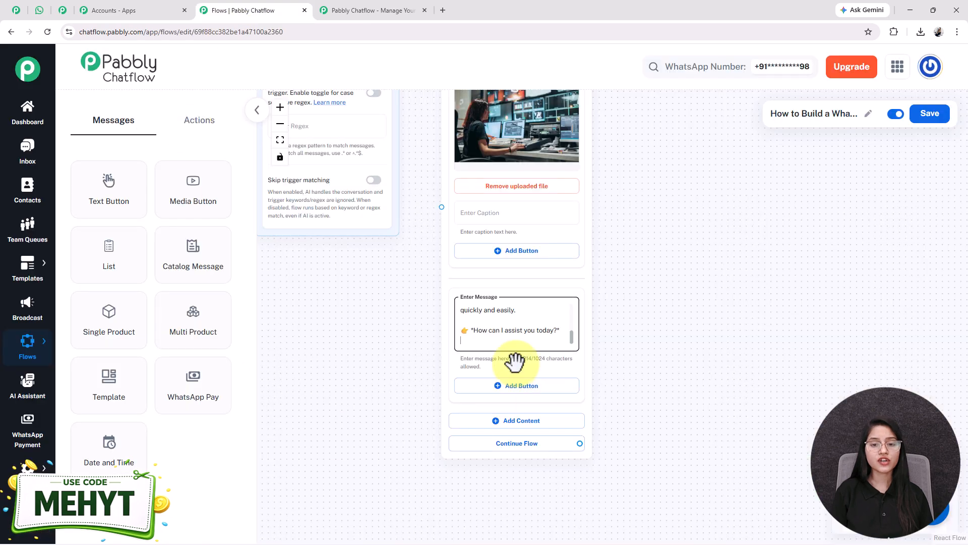
pyautogui.click(523, 392)
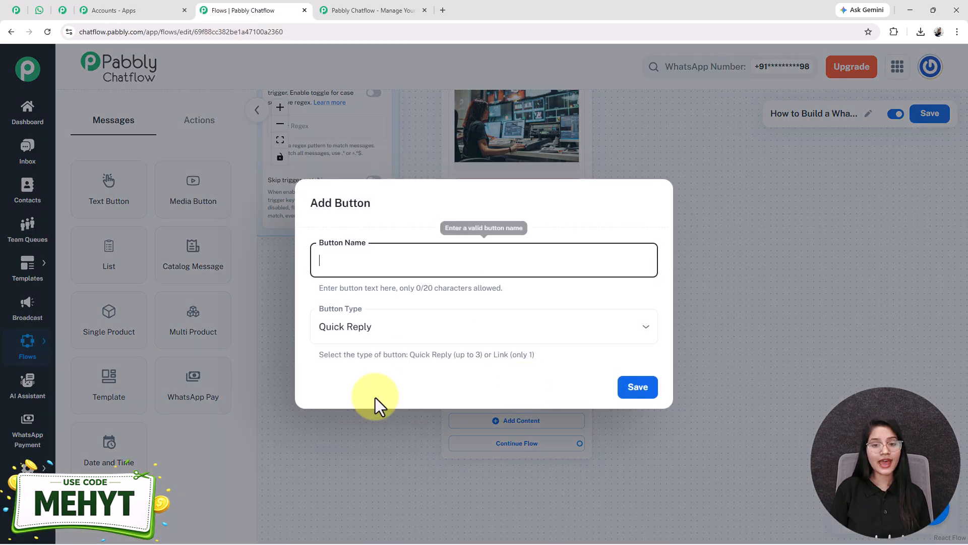
pyautogui.write('Request Airtime 🎥')
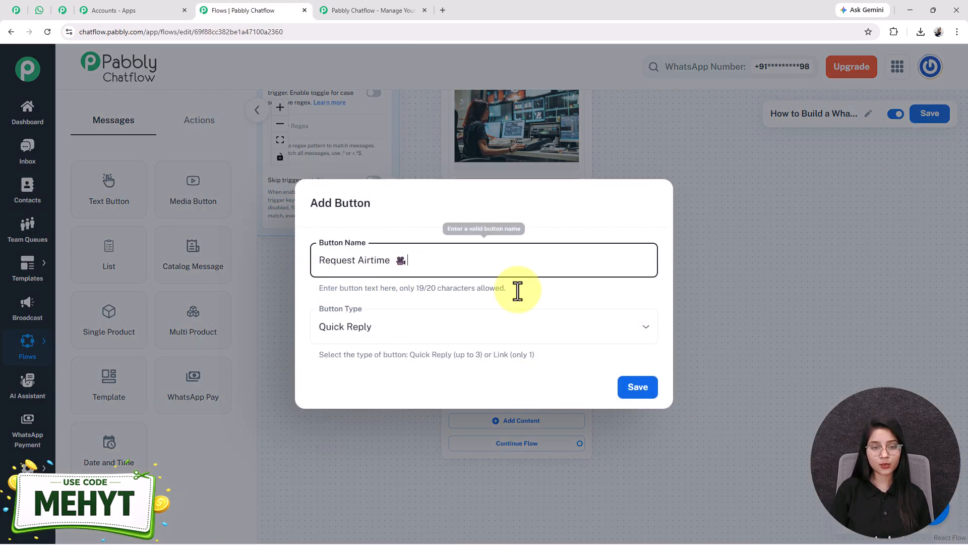
pyautogui.click(411, 336)
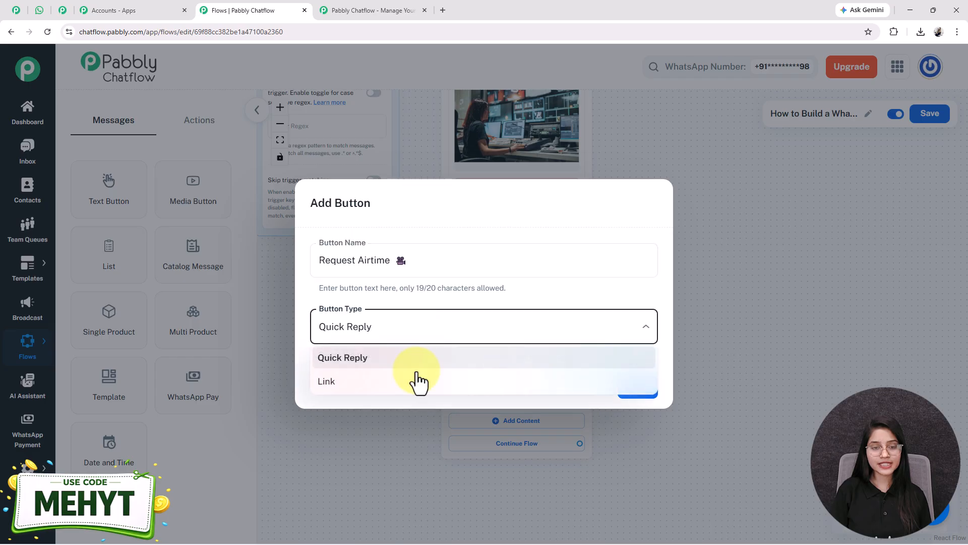
pyautogui.click(387, 361)
pyautogui.click(635, 389)
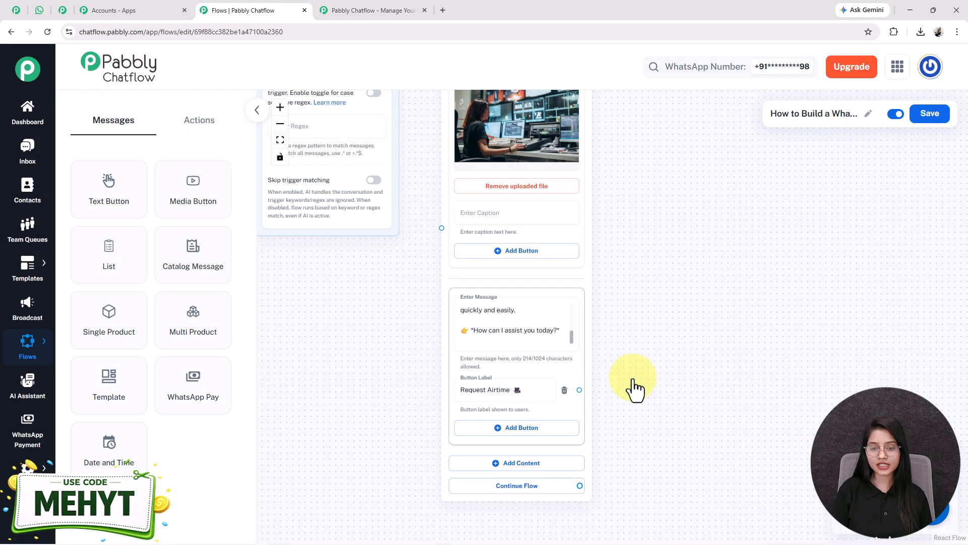
pyautogui.click(509, 427)
pyautogui.write('Upcoming Events 🎉')
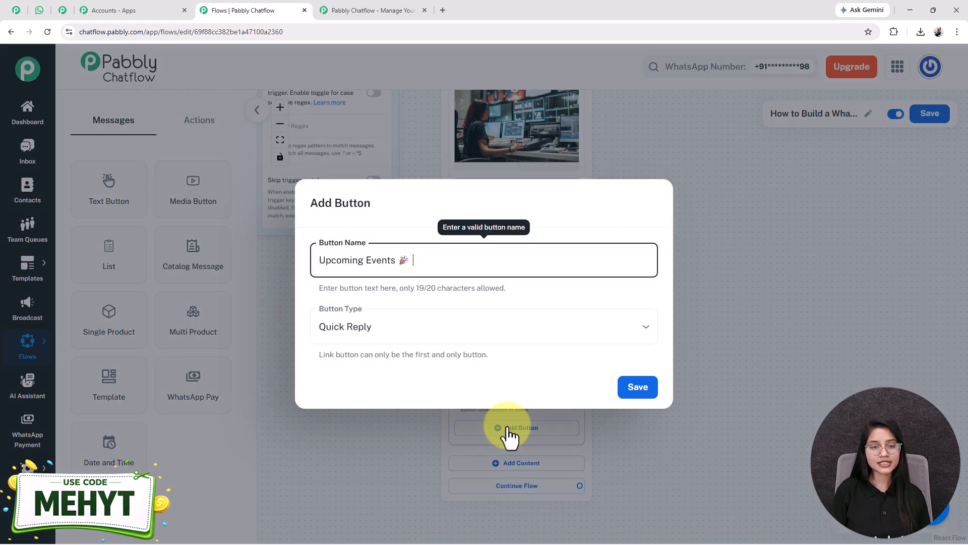
pyautogui.click(637, 388)
pyautogui.click(504, 469)
pyautogui.write('Talk to Team 📞')
pyautogui.click(645, 396)
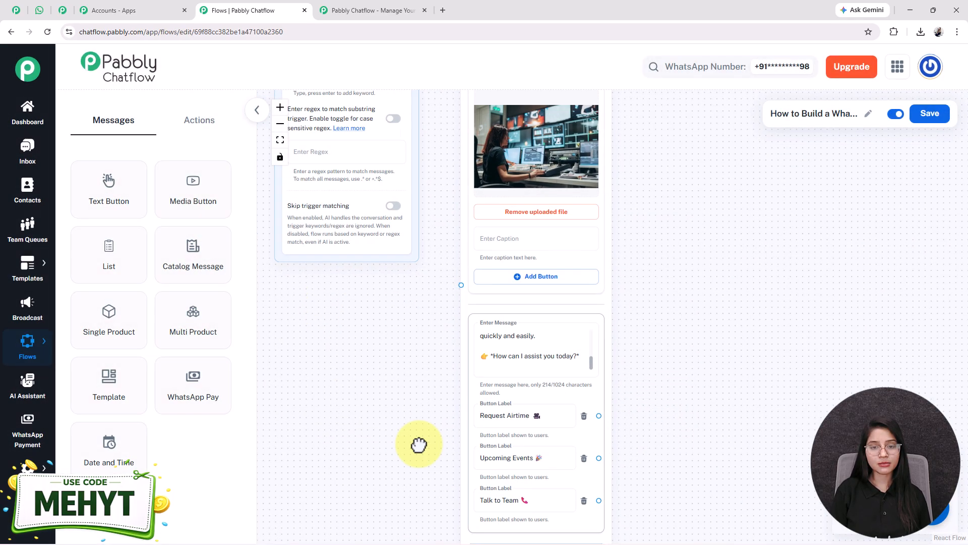
pyautogui.scroll(4, 385, 391)
# - Connect the Hi/Hello trigger to the image welcome message and move the trigger beside it
pyautogui.moveTo(533, 208); pyautogui.dragTo(564, 429)
pyautogui.moveTo(764, 407); pyautogui.dragTo(587, 271)
pyautogui.scroll(-2, 579, 322)
pyautogui.moveTo(339, 272); pyautogui.dragTo(327, 364)
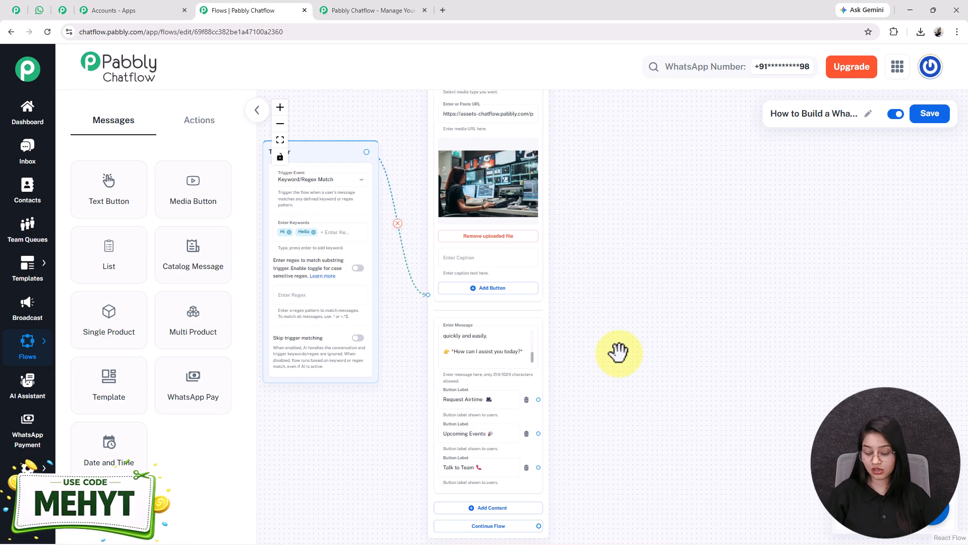
pyautogui.scroll(-3, 442, 303)
pyautogui.scroll(3, 442, 303)
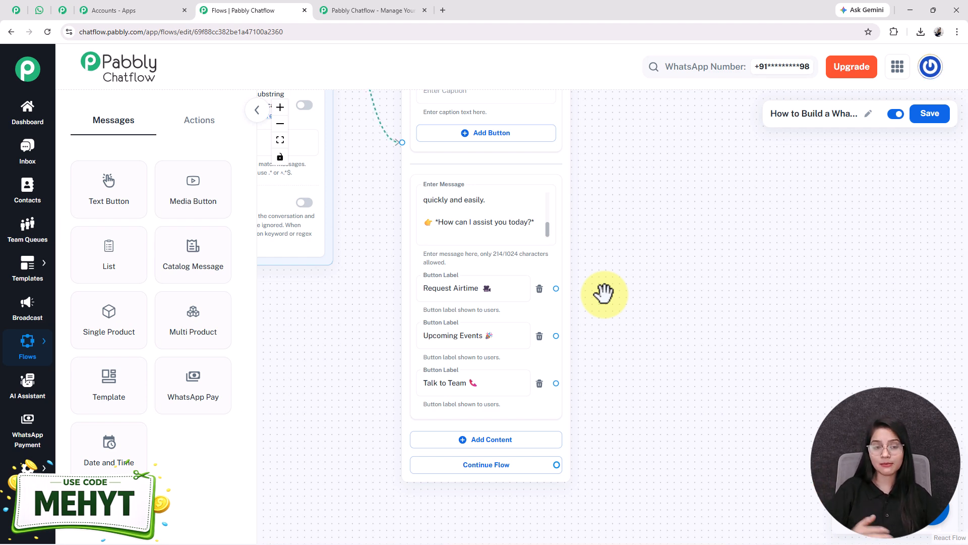
# - Add an Ask Question step to the canvas, clear of the welcome message
pyautogui.click(201, 114)
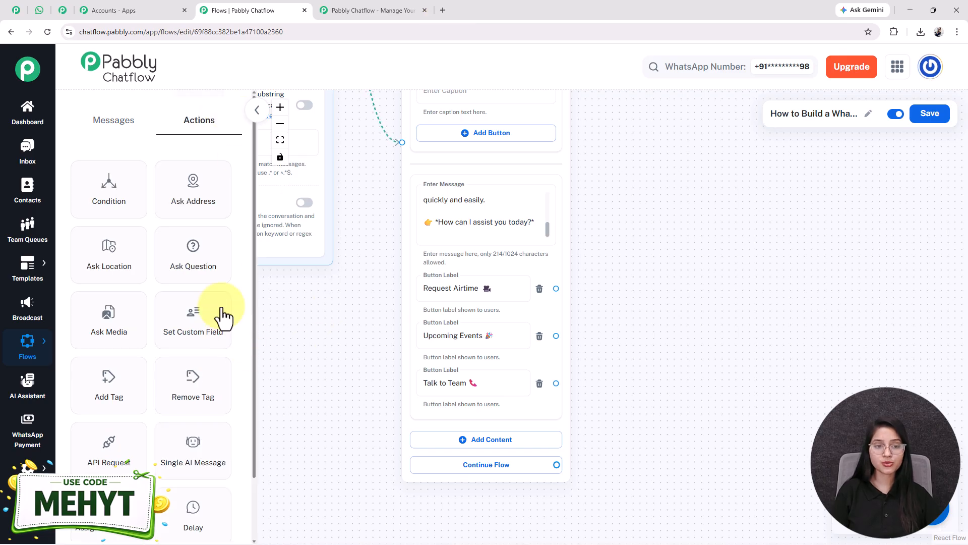
pyautogui.moveTo(215, 275); pyautogui.dragTo(289, 261)
pyautogui.moveTo(541, 319); pyautogui.dragTo(660, 190)
pyautogui.moveTo(852, 303); pyautogui.dragTo(794, 305)
# - Paste the event-name question and save its Text reply to the EventType field
pyautogui.click(536, 272)
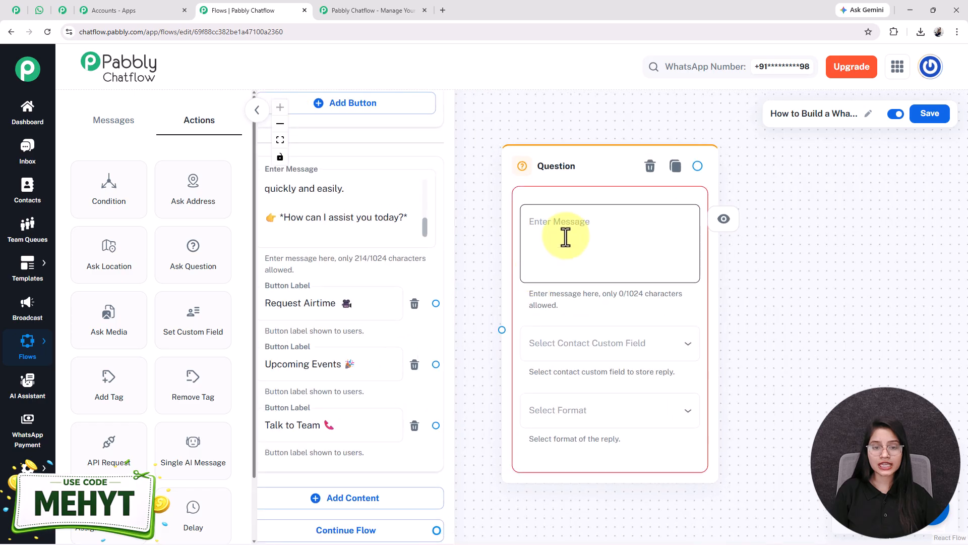
pyautogui.write('🎬 Want to be on Channel 📌 *First send me your show or event name.*')
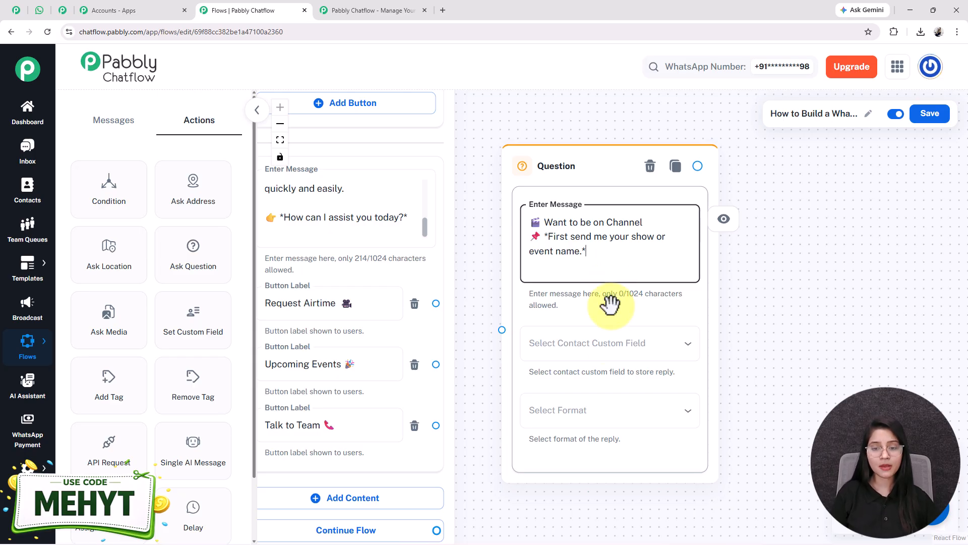
pyautogui.click(610, 351)
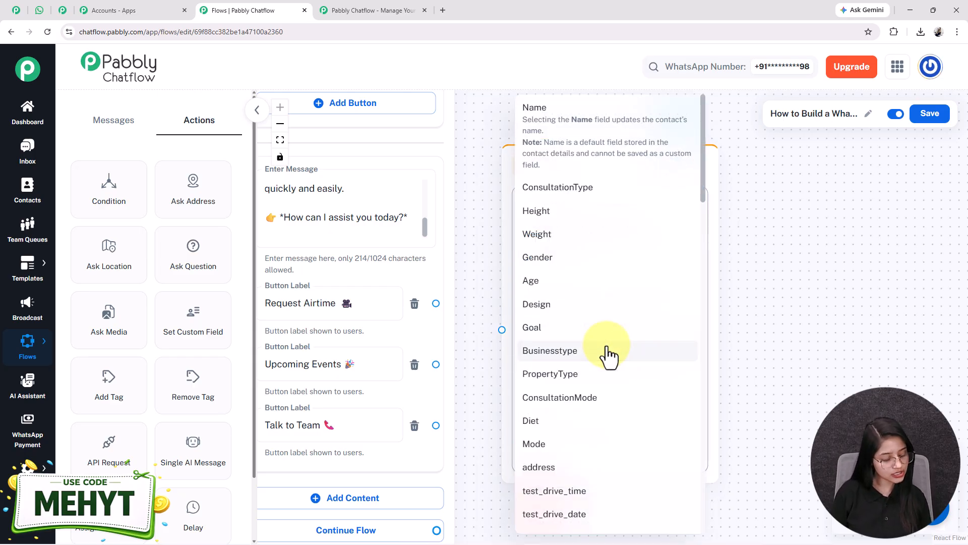
pyautogui.scroll(-5, 610, 355)
pyautogui.scroll(-8, 610, 353)
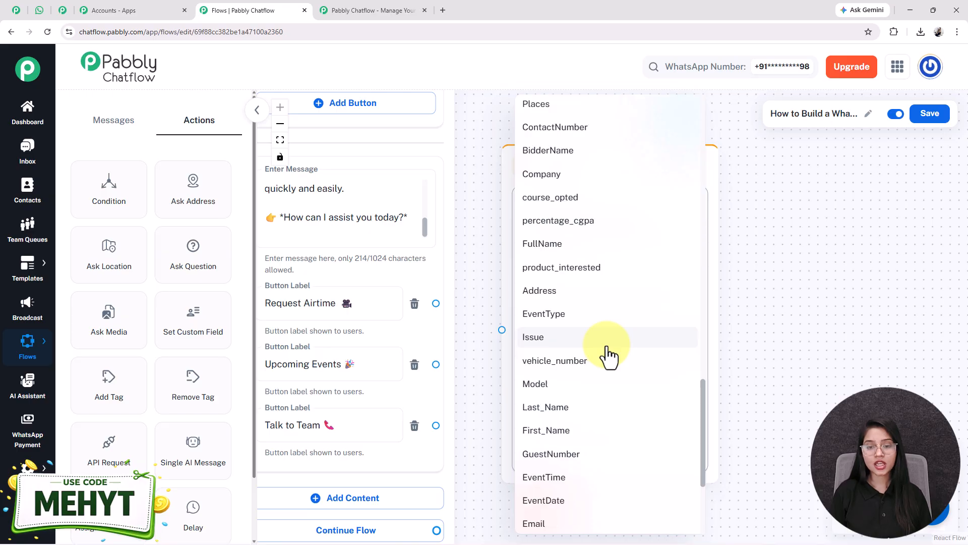
pyautogui.click(556, 316)
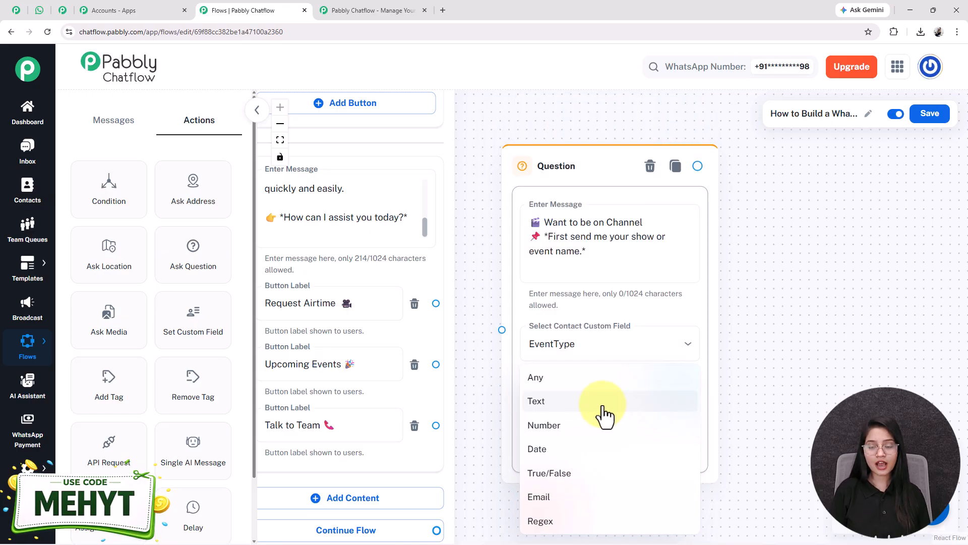
pyautogui.click(527, 403)
pyautogui.scroll(-2, 622, 375)
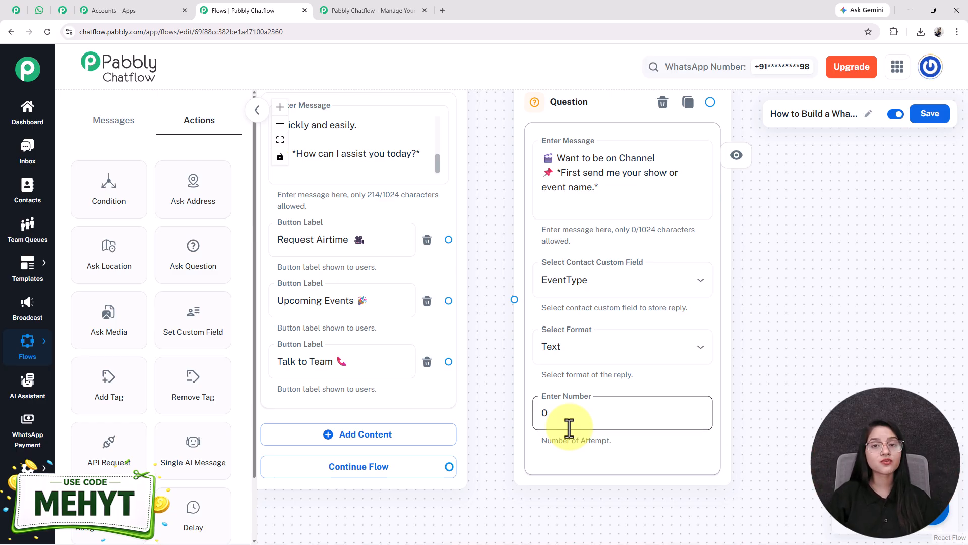
# - Keep Text as the question's reply format and set Number of Attempt to 0
pyautogui.tripleClick(582, 194)
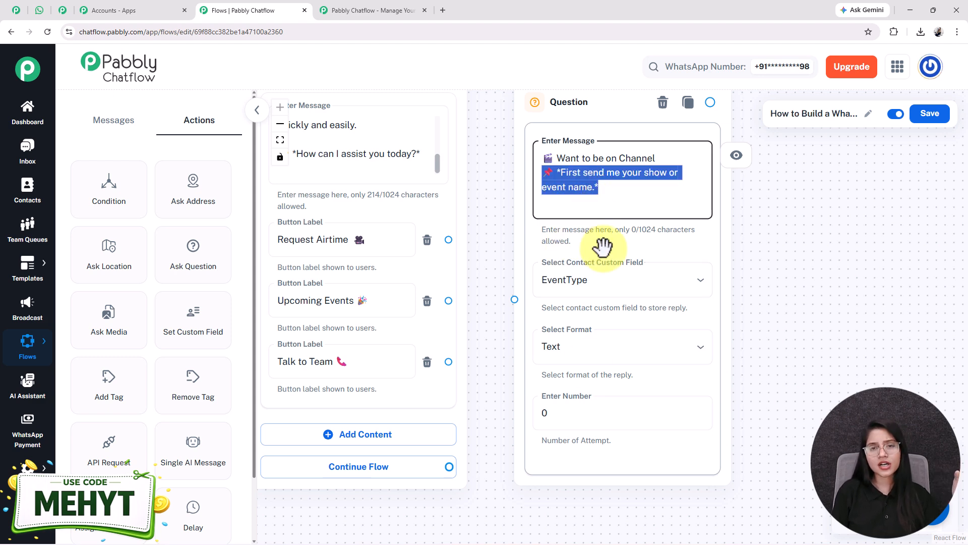
pyautogui.click(607, 350)
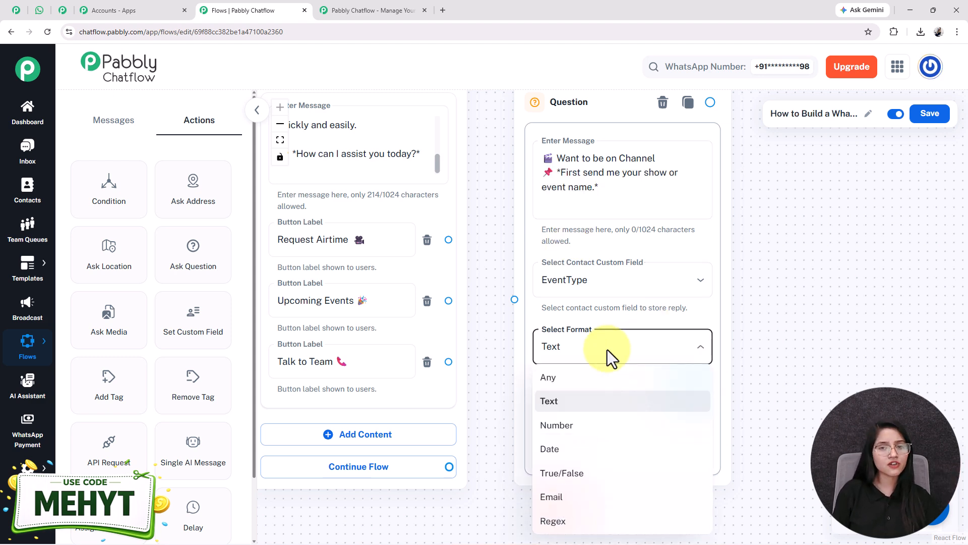
pyautogui.click(607, 350)
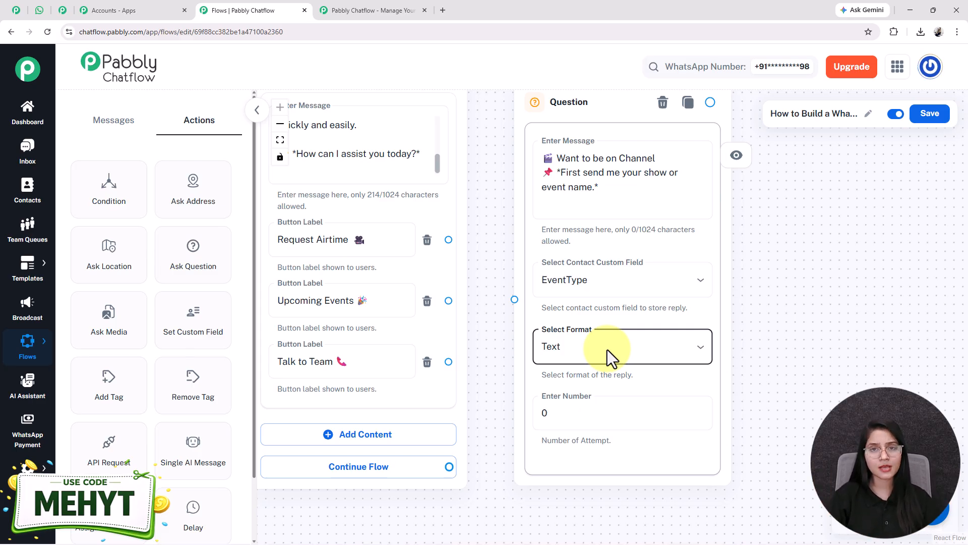
pyautogui.click(607, 406)
pyautogui.press('BackSpace')
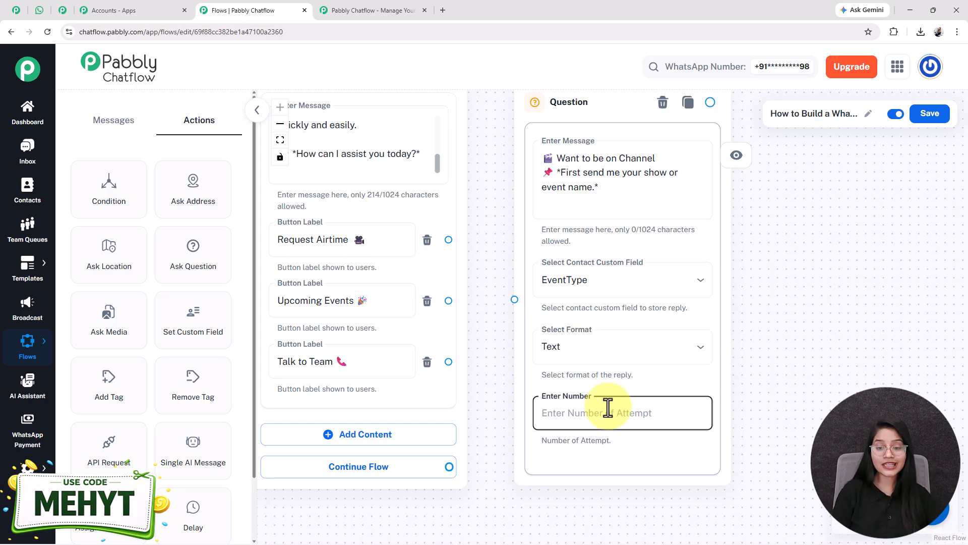
pyautogui.write('1')
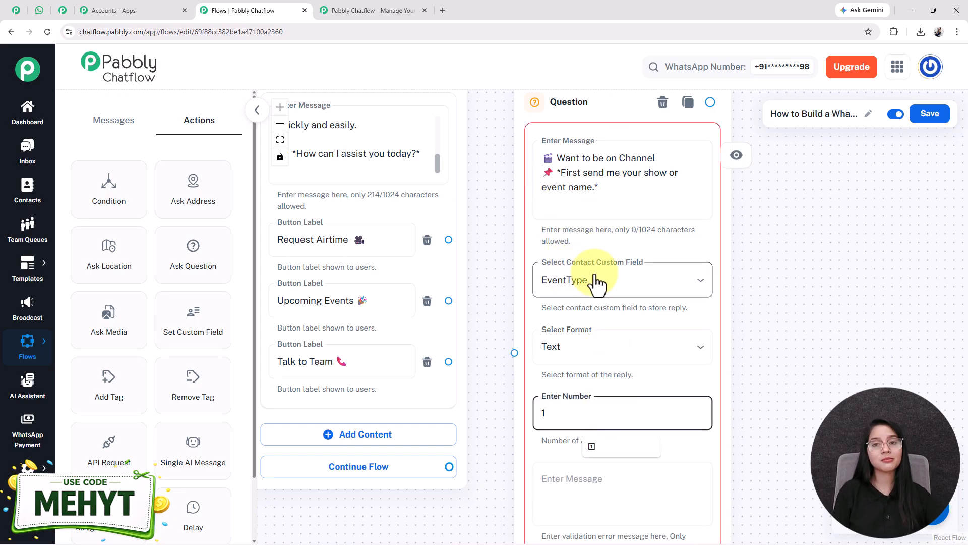
pyautogui.moveTo(778, 401); pyautogui.dragTo(788, 326)
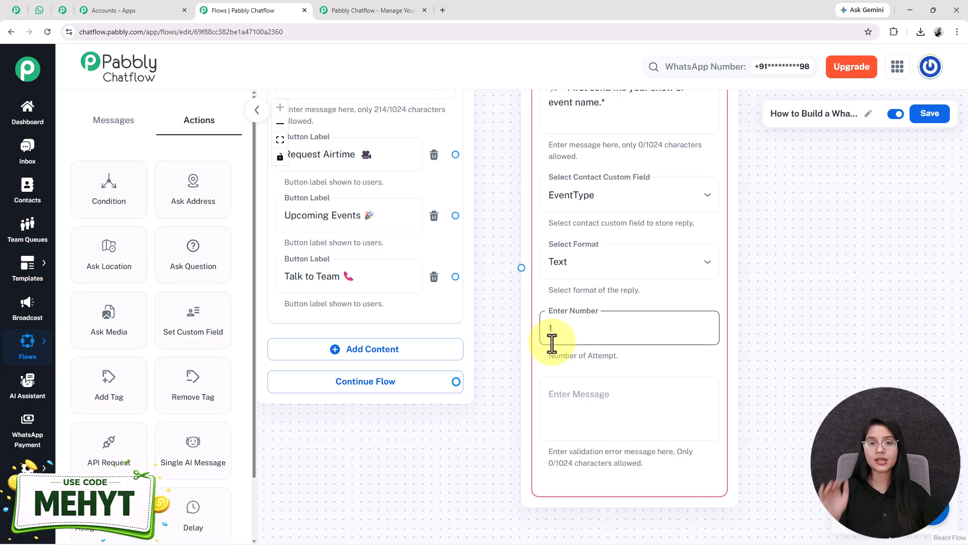
pyautogui.click(589, 404)
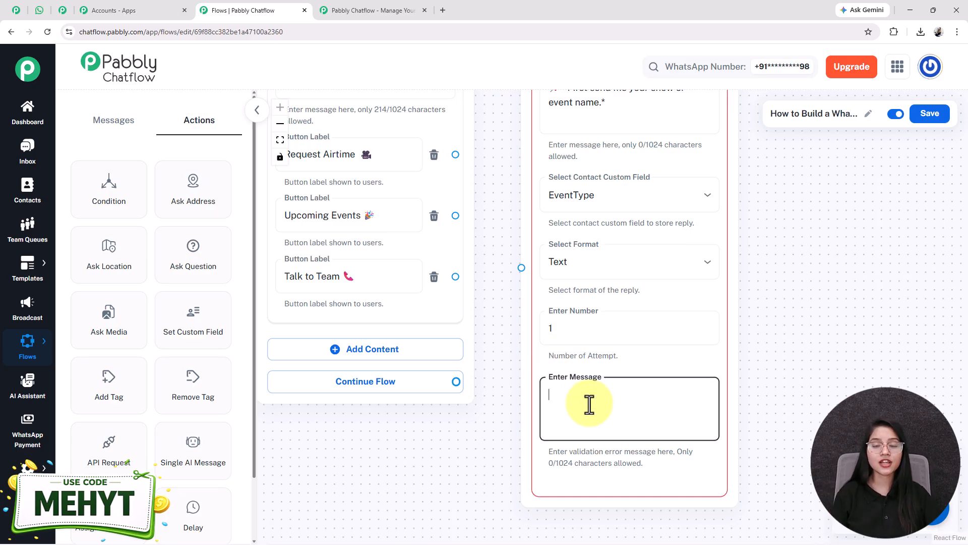
pyautogui.moveTo(784, 308); pyautogui.dragTo(706, 347)
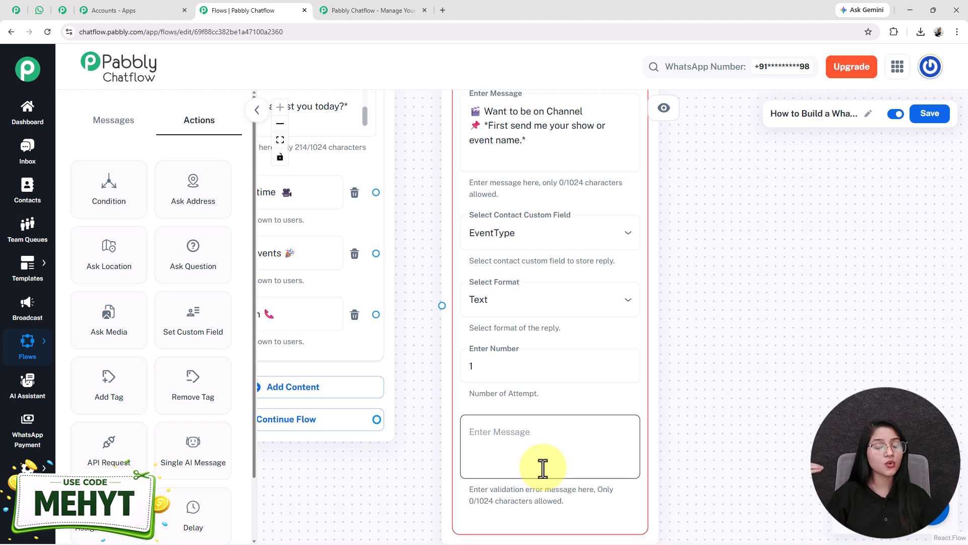
pyautogui.click(505, 365)
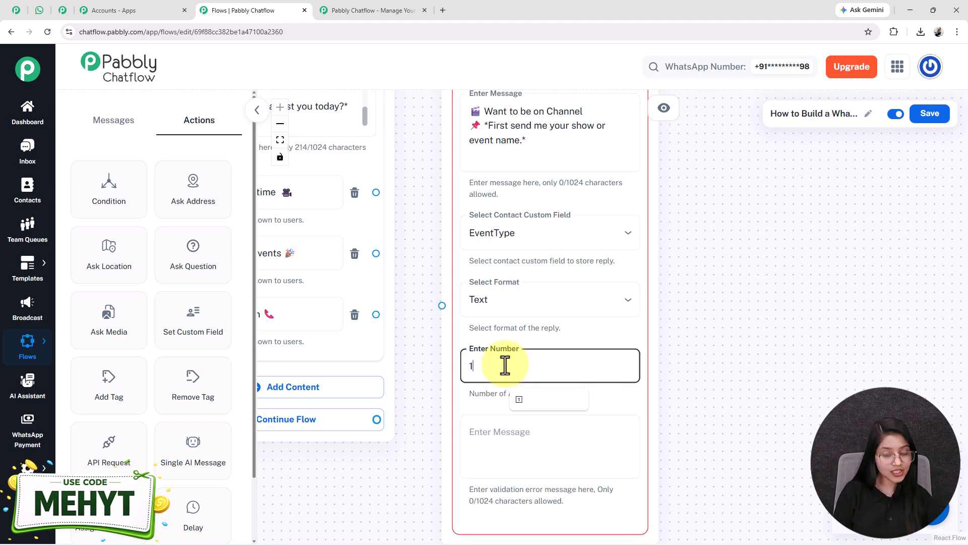
pyautogui.press('BackSpace')
pyautogui.write('0')
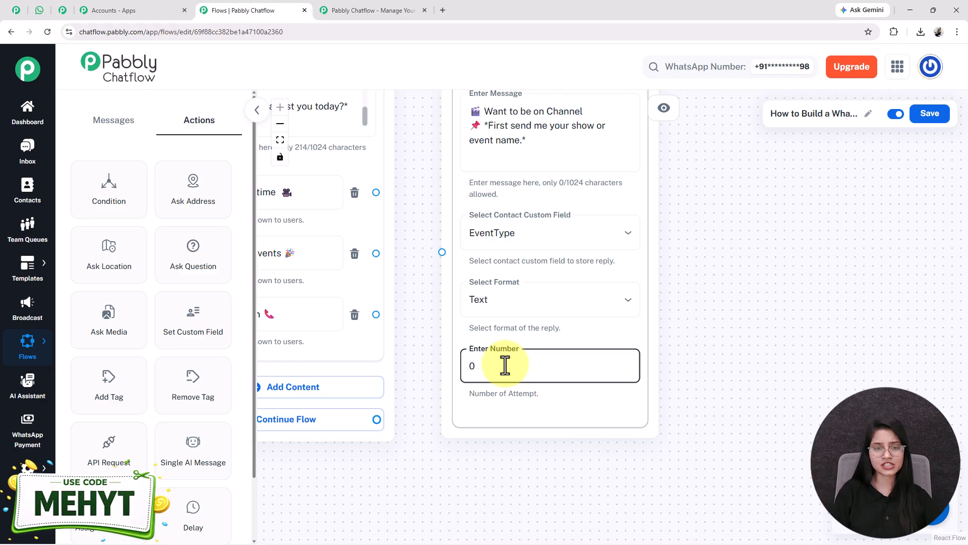
# - Connect the Request Airtime button to the event-name question and reposition the question
pyautogui.scroll(-2, 497, 388)
pyautogui.moveTo(408, 250); pyautogui.dragTo(457, 291)
pyautogui.moveTo(555, 305); pyautogui.dragTo(571, 273)
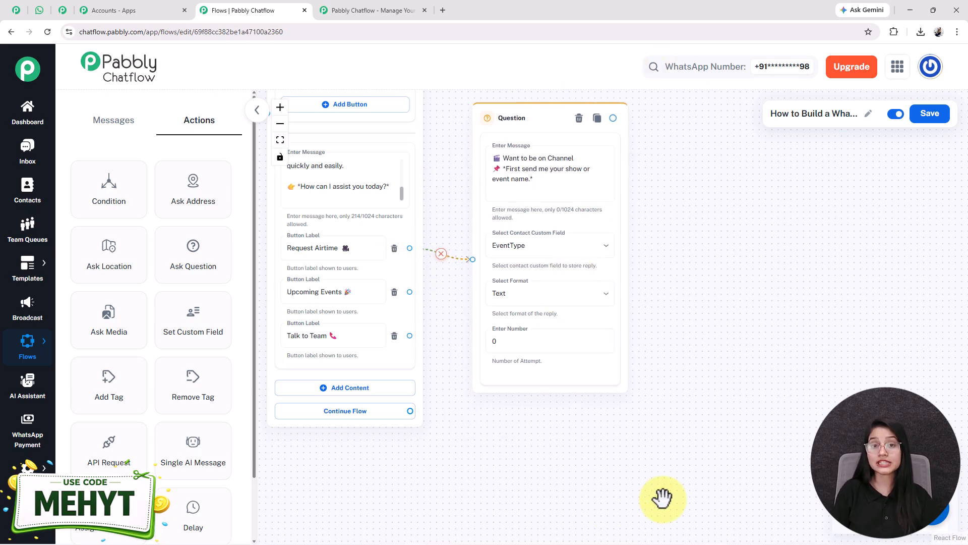
pyautogui.moveTo(688, 352); pyautogui.dragTo(683, 399)
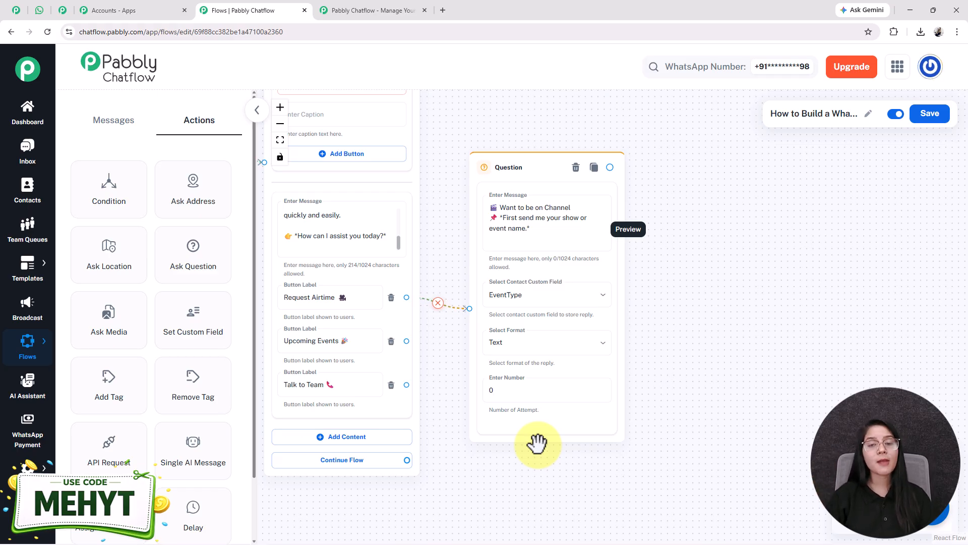
# - Scroll through the bot's WhatsApp test conversation, then go back to the Pabbly flow
pyautogui.click(41, 10)
pyautogui.scroll(-10, 566, 385)
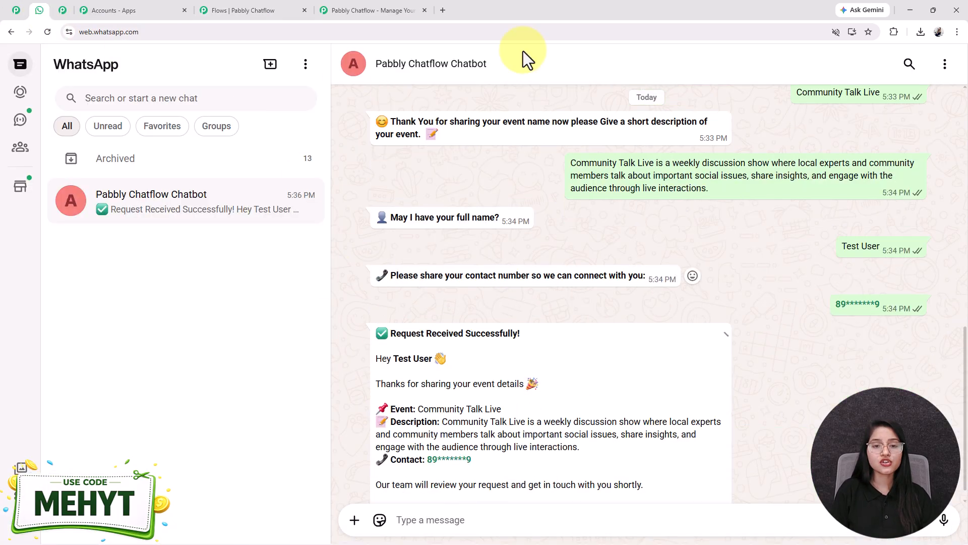
pyautogui.scroll(4, 432, 224)
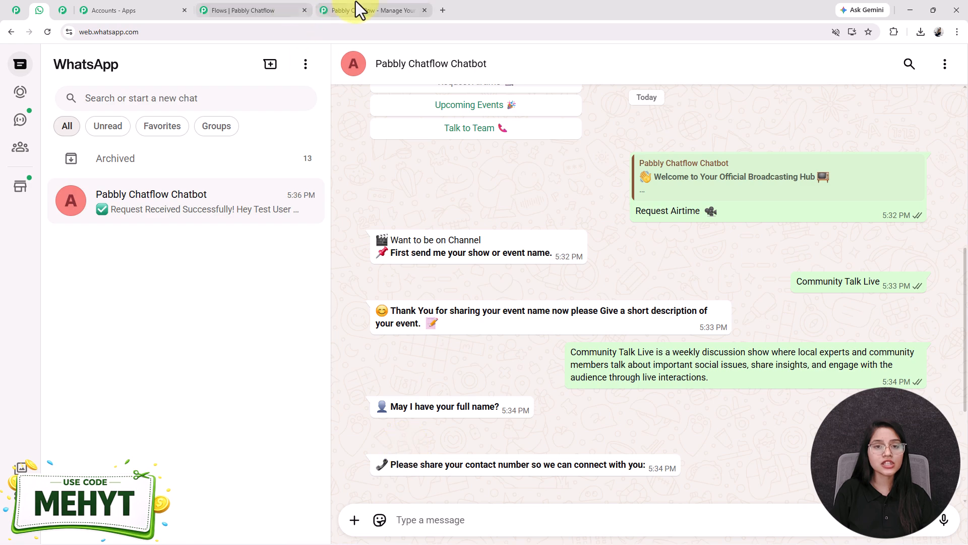
pyautogui.click(274, 9)
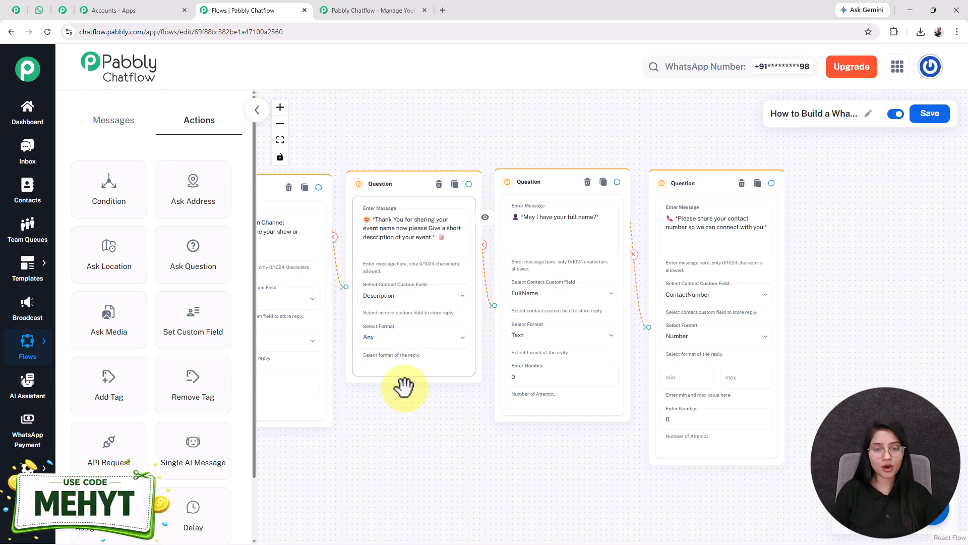
# - Pan across the EventType, Description, FullName and ContactNumber questions, then switch to the WhatsApp chat
pyautogui.moveTo(447, 452); pyautogui.dragTo(534, 458)
pyautogui.moveTo(27, 469)
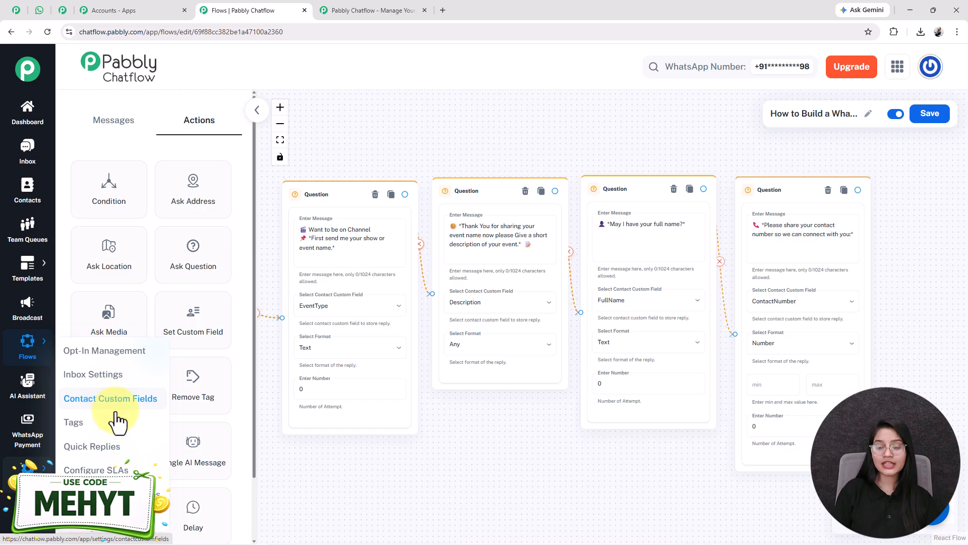
pyautogui.hscroll(5, 442, 469)
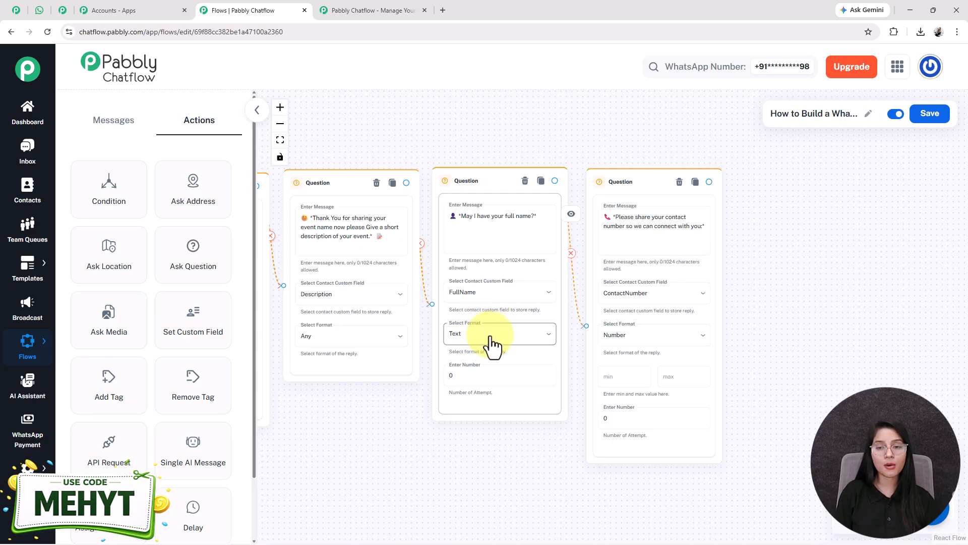
pyautogui.hscroll(3, 833, 312)
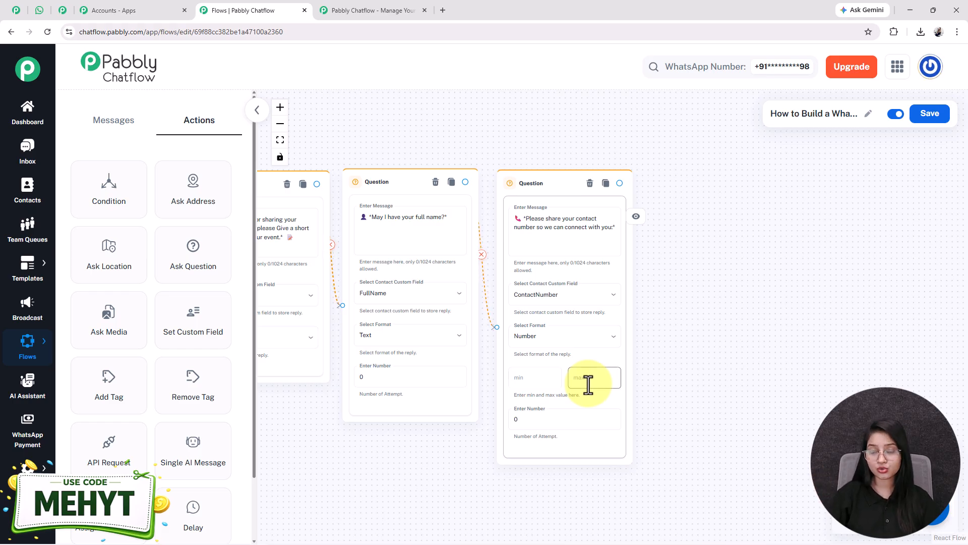
pyautogui.scroll(-3, 594, 385)
pyautogui.moveTo(471, 512); pyautogui.dragTo(683, 417)
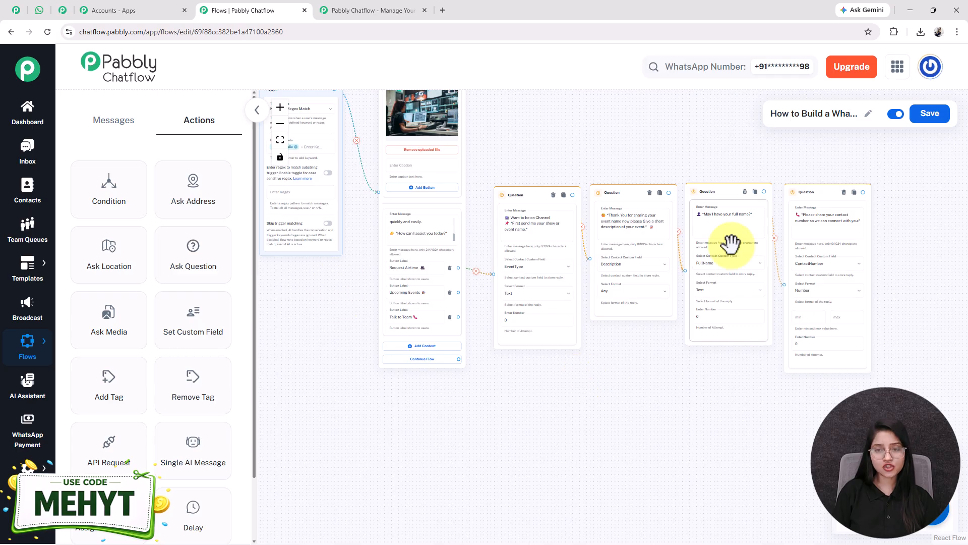
pyautogui.moveTo(659, 385); pyautogui.dragTo(548, 440)
pyautogui.scroll(1, 575, 392)
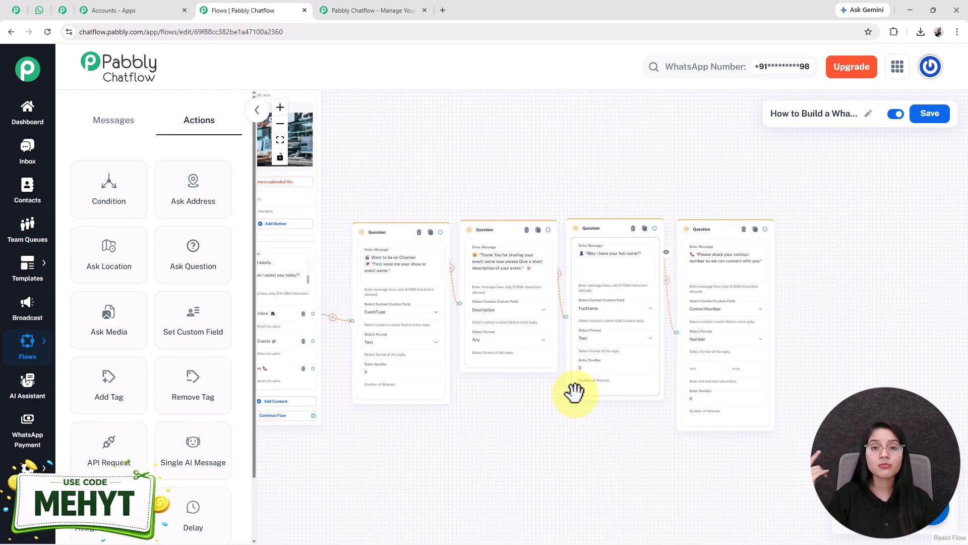
pyautogui.moveTo(501, 419); pyautogui.dragTo(531, 430)
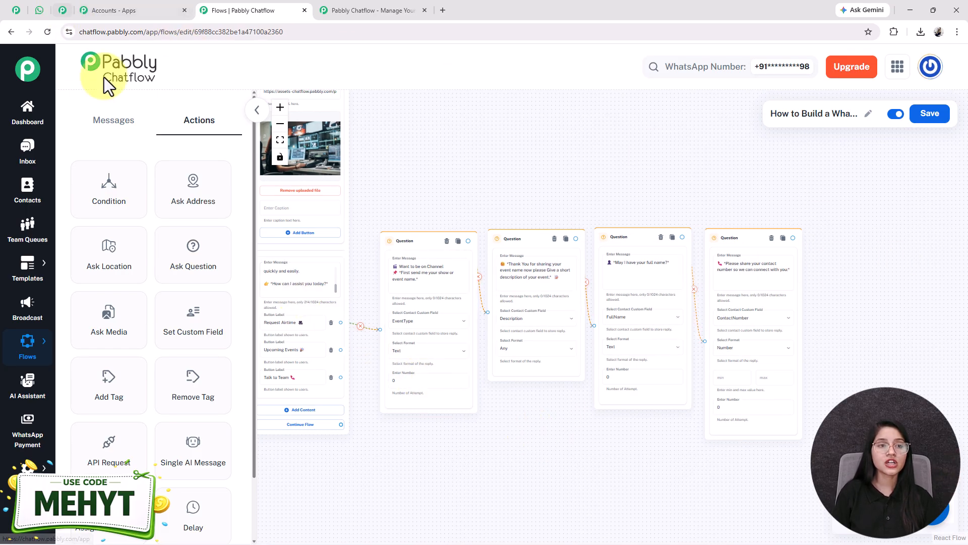
pyautogui.click(40, 10)
# - Review the greeting, name, event and description values in the bot's Request Received summary
pyautogui.scroll(-5, 570, 356)
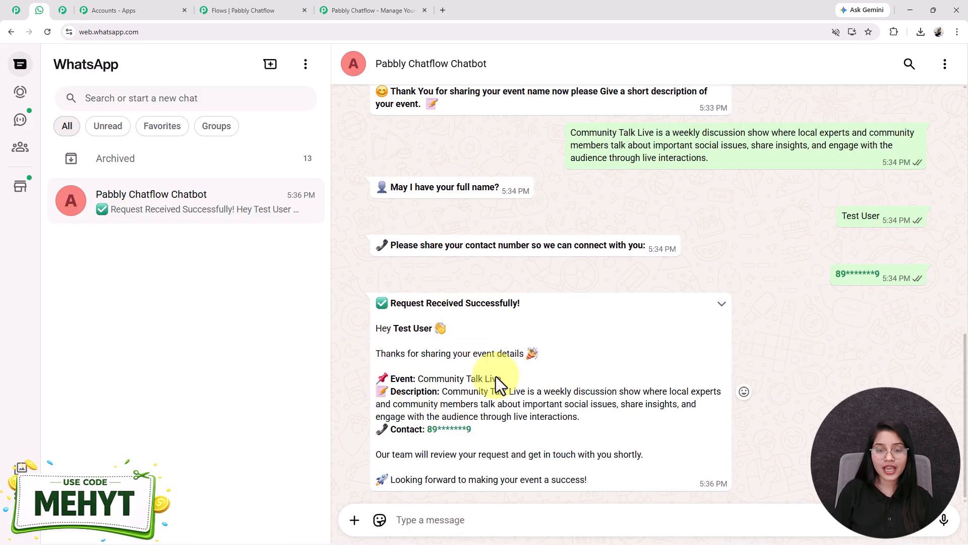
pyautogui.moveTo(393, 328); pyautogui.dragTo(458, 325)
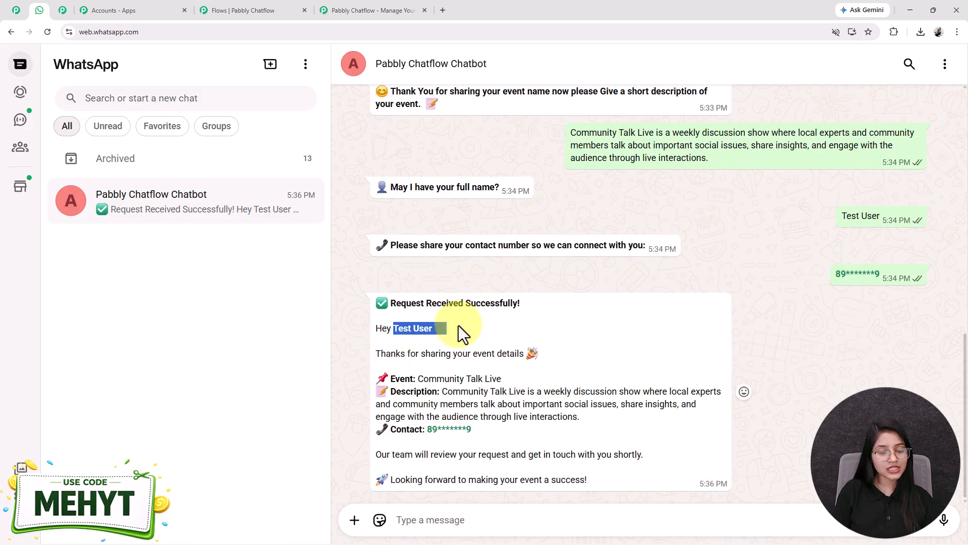
pyautogui.click(459, 326)
pyautogui.moveTo(849, 220); pyautogui.dragTo(899, 218)
pyautogui.moveTo(419, 378); pyautogui.dragTo(543, 374)
pyautogui.moveTo(447, 392); pyautogui.dragTo(571, 394)
pyautogui.click(511, 433)
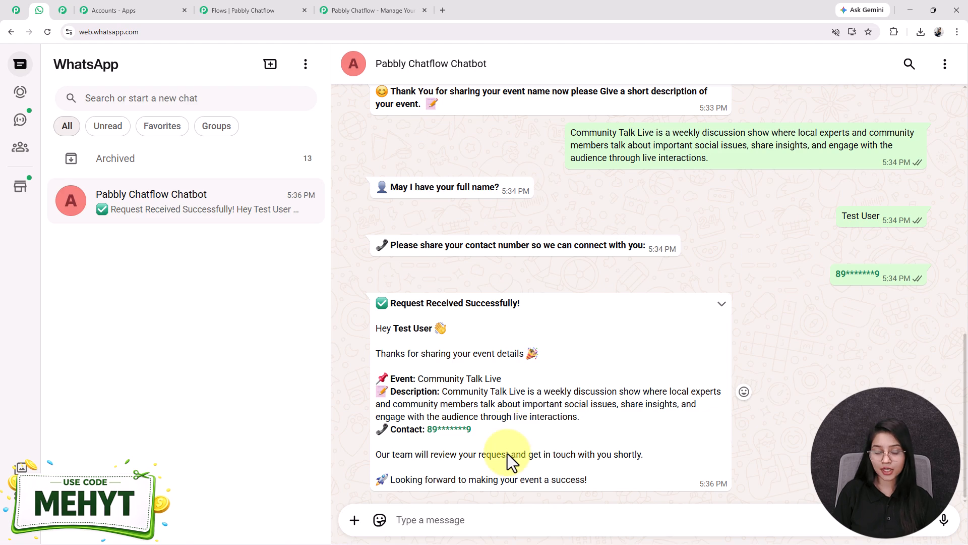
# - Add an empty Text Button message block to the right of the last question
pyautogui.click(288, 10)
pyautogui.click(113, 119)
pyautogui.click(137, 198)
pyautogui.moveTo(535, 308); pyautogui.dragTo(573, 173)
# - Move the new block near the contact question and paste the Request Received summary text
pyautogui.scroll(3, 497, 239)
pyautogui.scroll(2, 497, 240)
pyautogui.moveTo(713, 111); pyautogui.dragTo(595, 103)
pyautogui.moveTo(560, 196); pyautogui.dragTo(540, 199)
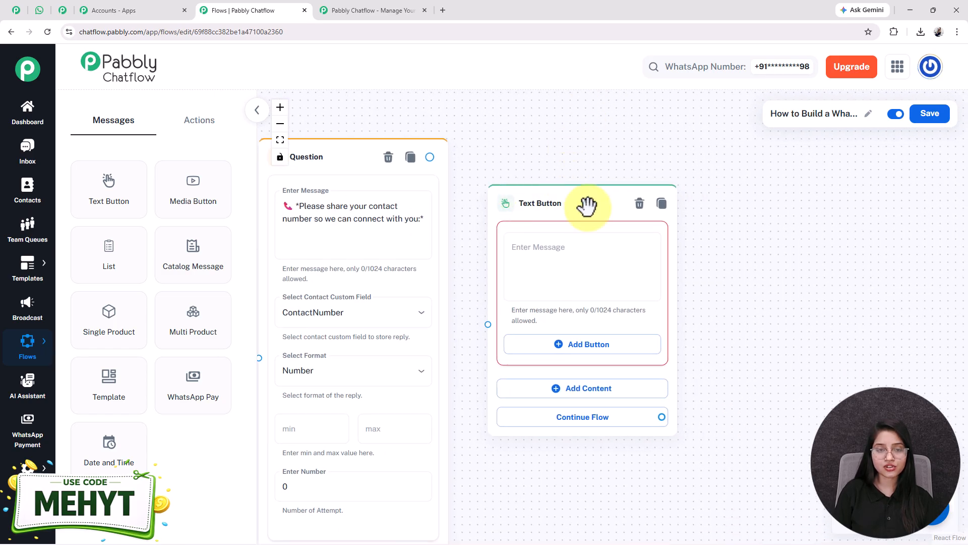
pyautogui.click(604, 289)
pyautogui.hotkey('ctrl', 'v')
# - Check the $ContactNumber, $Description, $EventType and $FullName placeholders in the pasted message
pyautogui.scroll(-5, 604, 289)
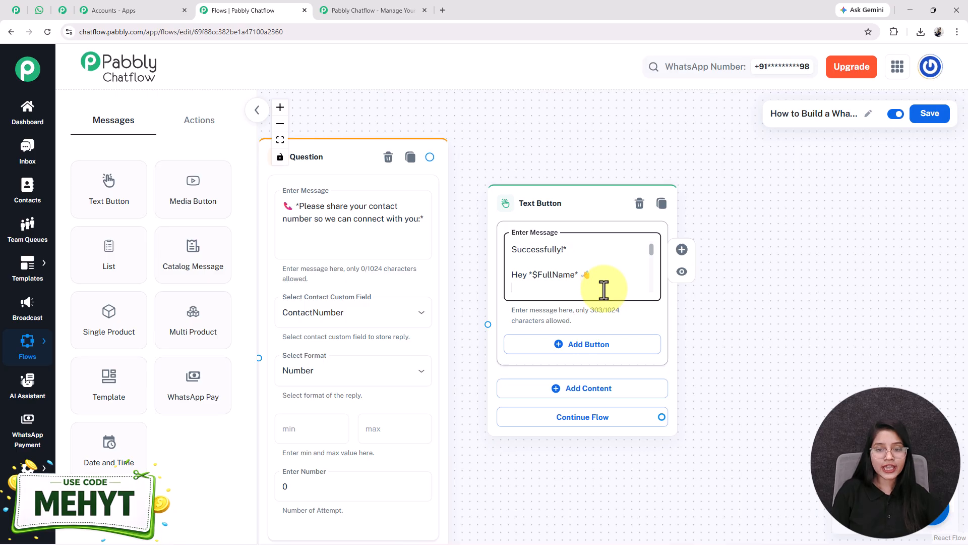
pyautogui.scroll(-3, 603, 289)
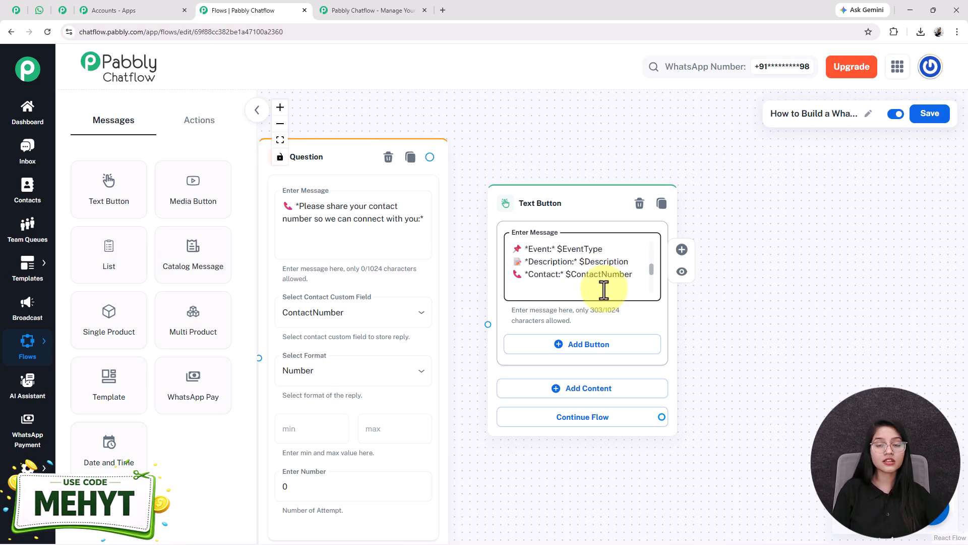
pyautogui.doubleClick(599, 274)
pyautogui.doubleClick(606, 261)
pyautogui.doubleClick(565, 249)
pyautogui.click(567, 251)
pyautogui.scroll(1, 567, 253)
pyautogui.scroll(3, 567, 253)
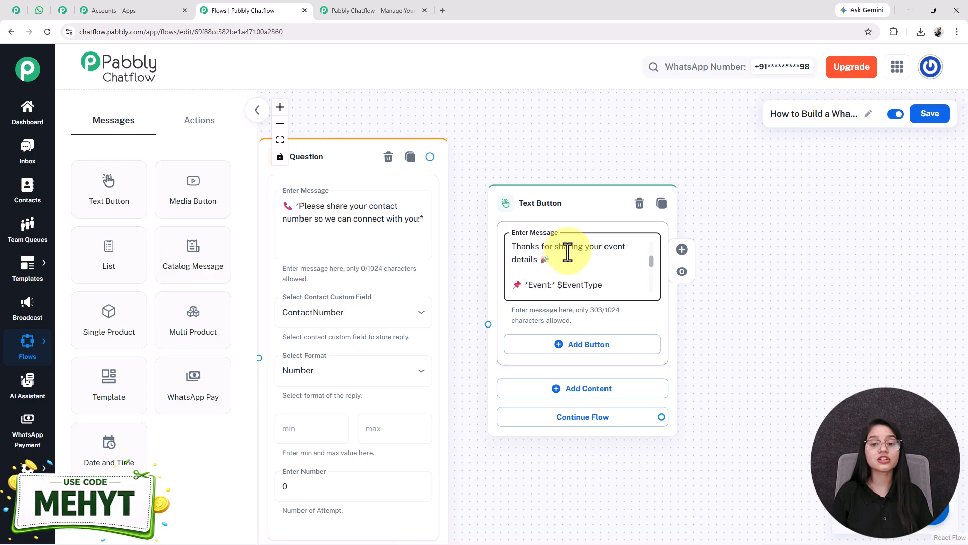
pyautogui.doubleClick(549, 259)
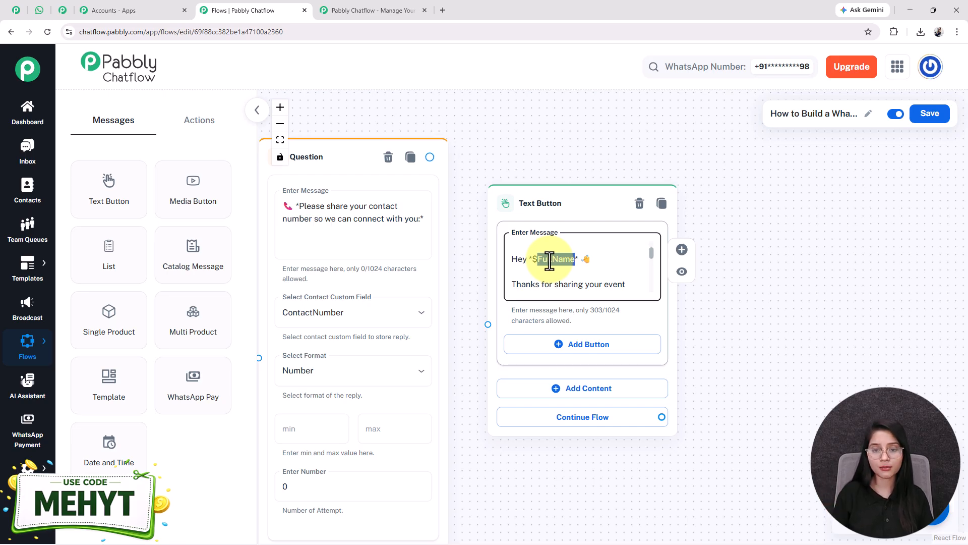
# - Review the question nodes and compare the $FullName placeholder with the name in WhatsApp's reply
pyautogui.moveTo(525, 448); pyautogui.dragTo(967, 395)
pyautogui.moveTo(622, 538); pyautogui.dragTo(951, 543)
pyautogui.moveTo(715, 480); pyautogui.dragTo(296, 541)
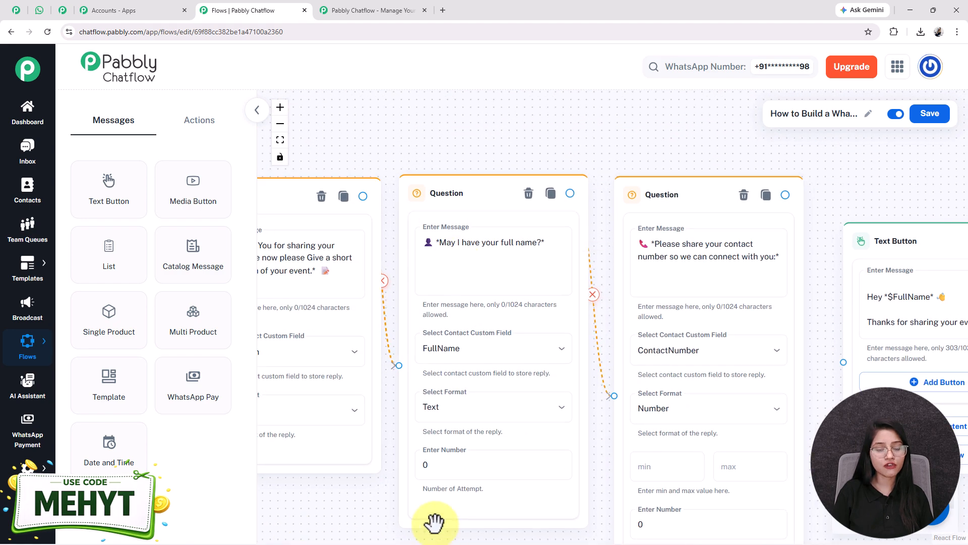
pyautogui.moveTo(368, 514); pyautogui.dragTo(350, 448)
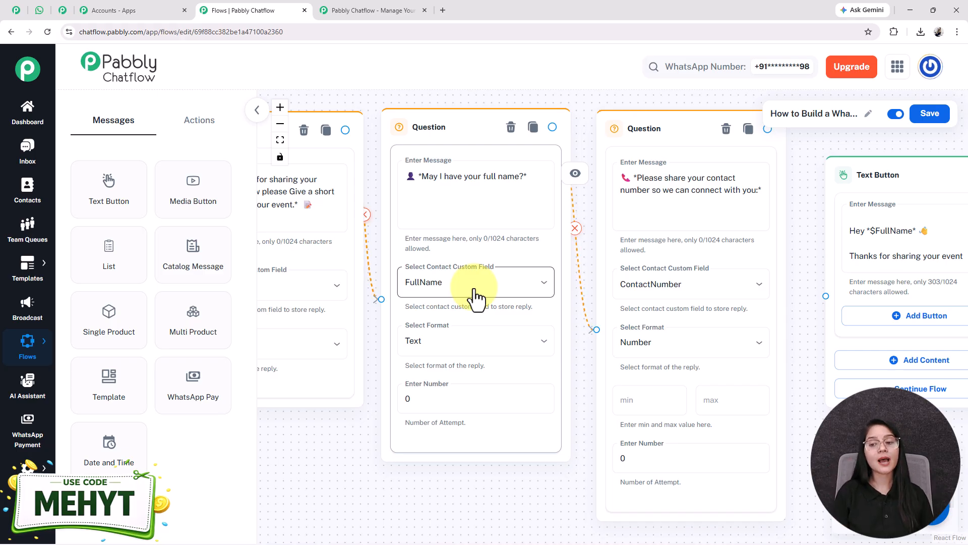
pyautogui.moveTo(770, 349); pyautogui.dragTo(441, 345)
pyautogui.click(523, 237)
pyautogui.doubleClick(524, 238)
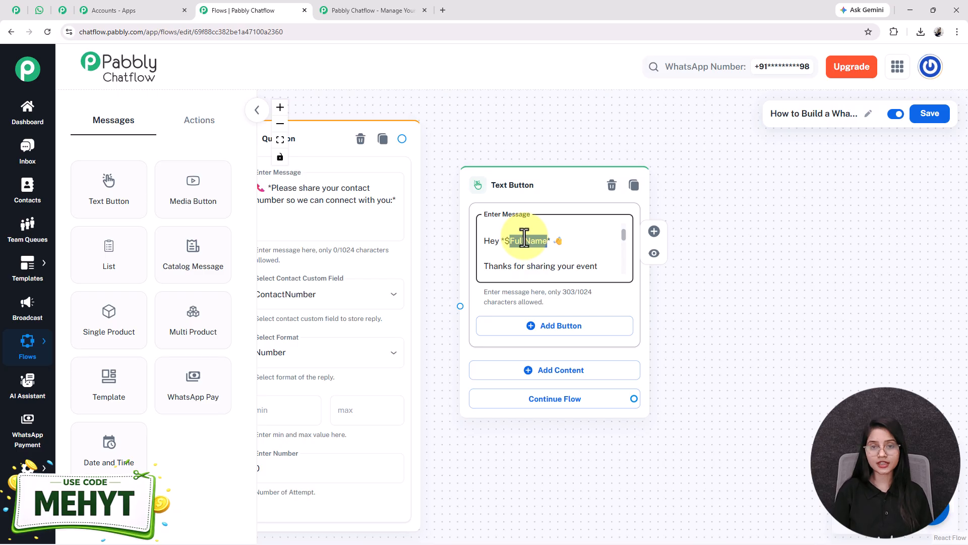
pyautogui.click(37, 11)
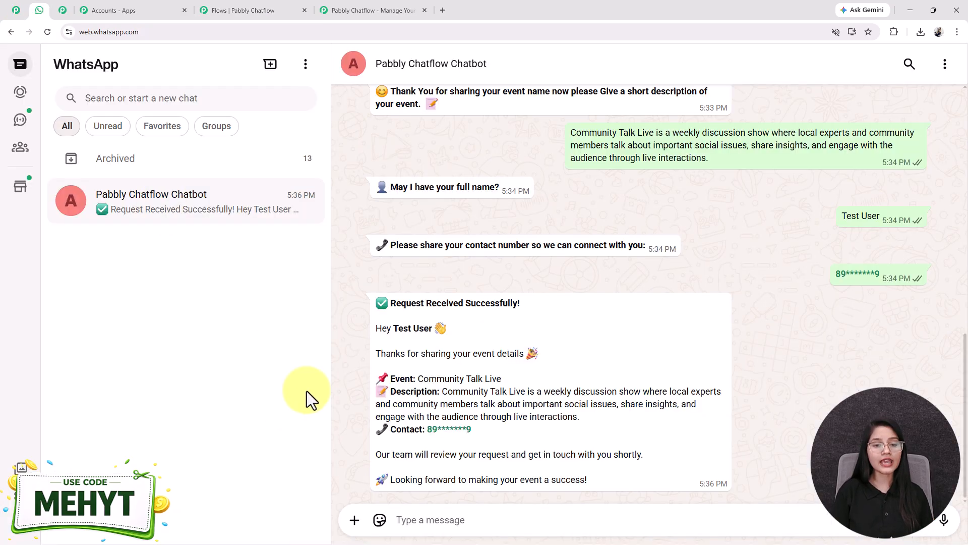
pyautogui.moveTo(395, 328); pyautogui.dragTo(451, 330)
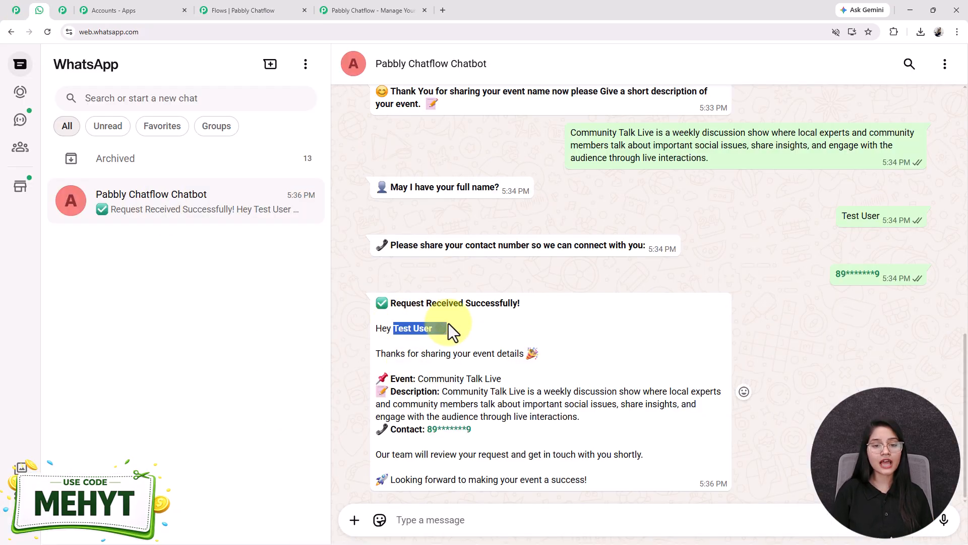
pyautogui.click(270, 2)
# - Connect the ContactNumber question's output to the summary message block
pyautogui.moveTo(403, 139); pyautogui.dragTo(460, 305)
pyautogui.click(607, 486)
pyautogui.moveTo(572, 440); pyautogui.dragTo(967, 385)
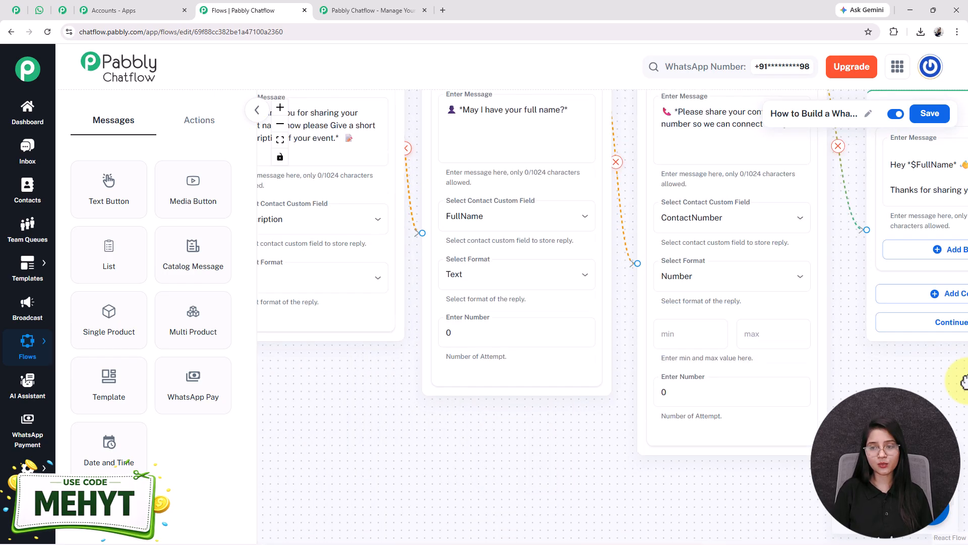
pyautogui.moveTo(340, 443); pyautogui.dragTo(713, 519)
pyautogui.scroll(-3, 516, 525)
# - Add a Text Button block holding the upcoming-events list, such as Local Music Night
pyautogui.moveTo(555, 473); pyautogui.dragTo(536, 395)
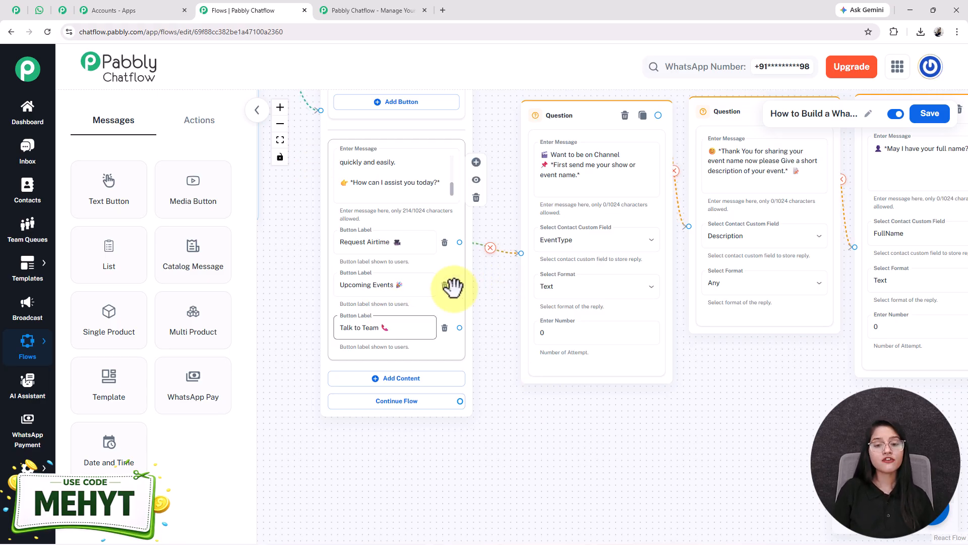
pyautogui.rightClick(706, 408)
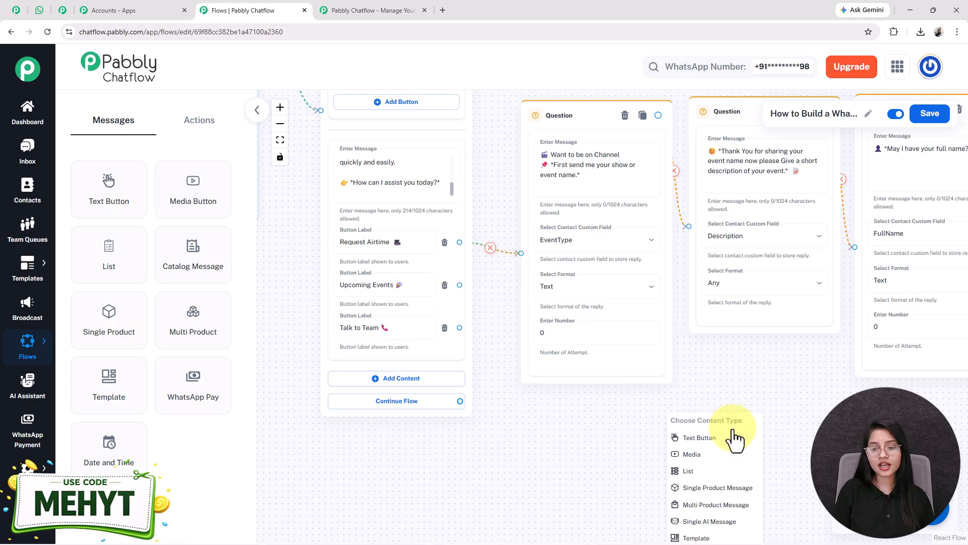
pyautogui.click(699, 438)
pyautogui.moveTo(644, 315); pyautogui.dragTo(668, 280)
pyautogui.click(643, 325)
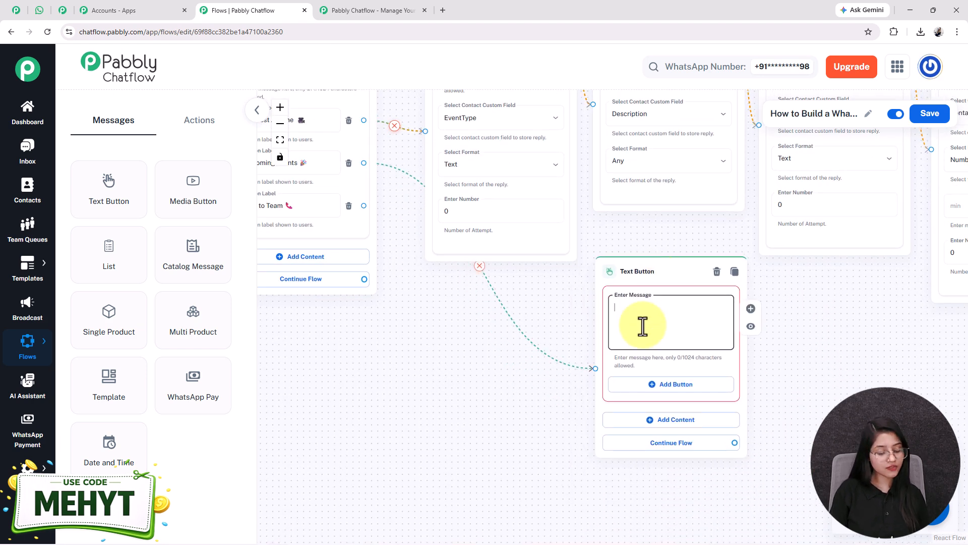
pyautogui.hotkey('ctrl', 'v')
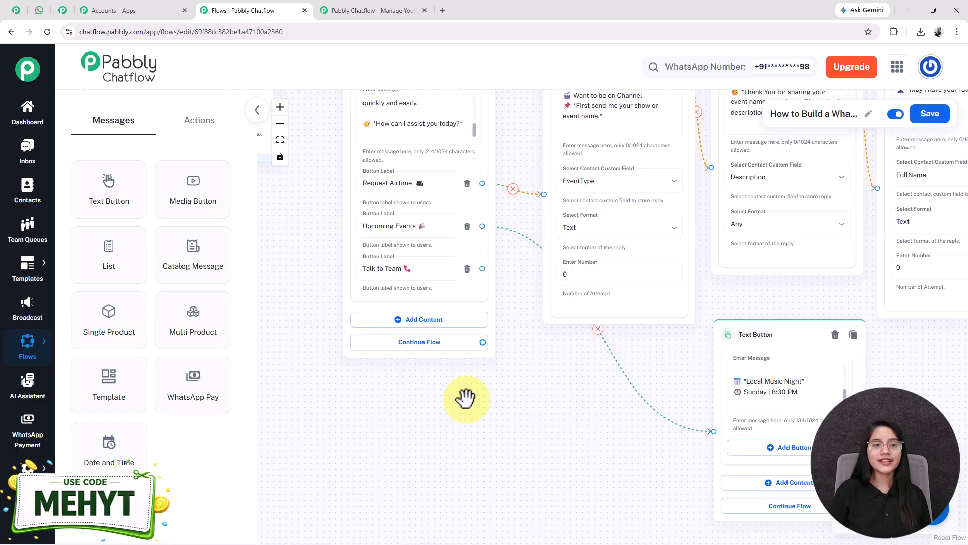
# - Link Talk to Team to a new Text Button step and paste the 310-character team reply
pyautogui.moveTo(465, 398); pyautogui.dragTo(493, 370)
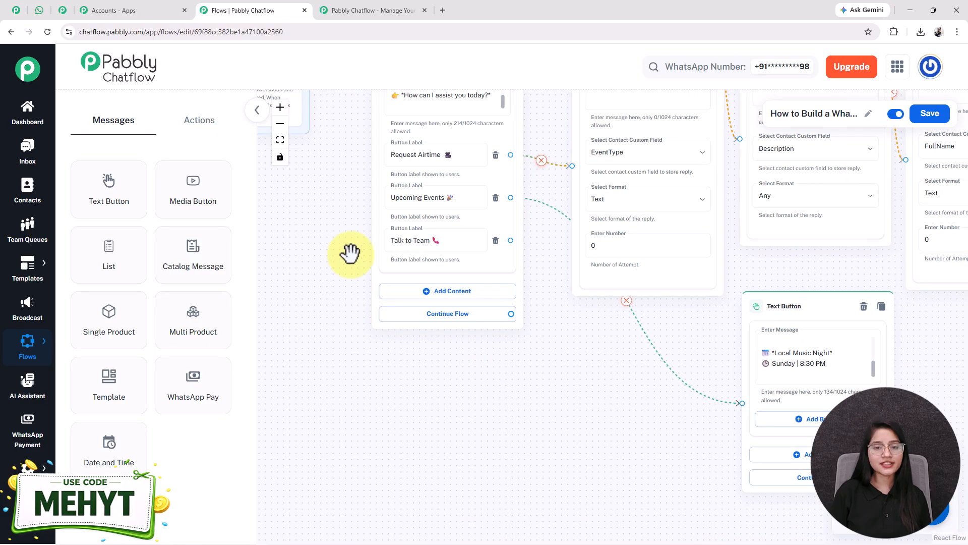
pyautogui.moveTo(484, 262); pyautogui.dragTo(489, 323)
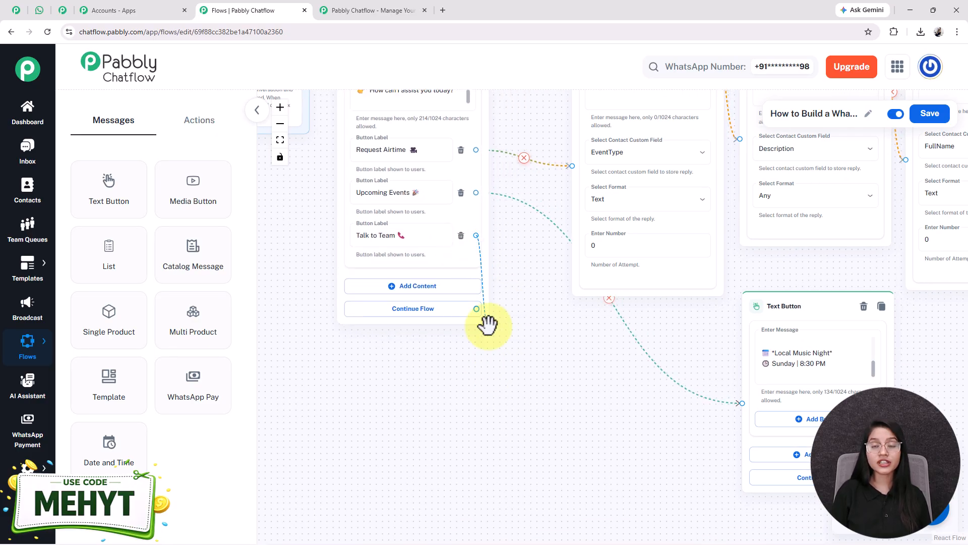
pyautogui.moveTo(471, 275); pyautogui.dragTo(595, 378)
pyautogui.click(628, 395)
pyautogui.moveTo(339, 164); pyautogui.dragTo(325, 90)
pyautogui.moveTo(344, 186); pyautogui.dragTo(369, 272)
pyautogui.moveTo(373, 153); pyautogui.dragTo(313, 221)
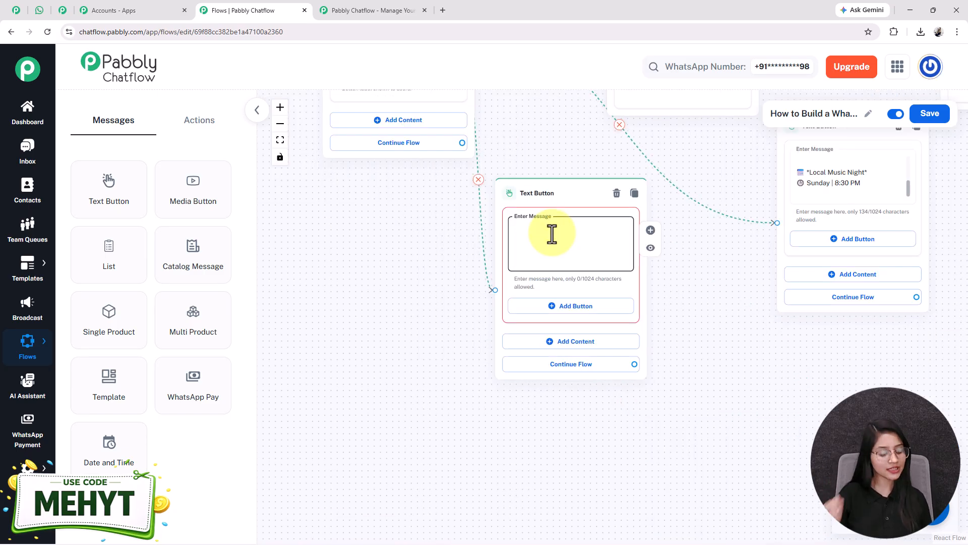
pyautogui.hotkey('ctrl', 'v')
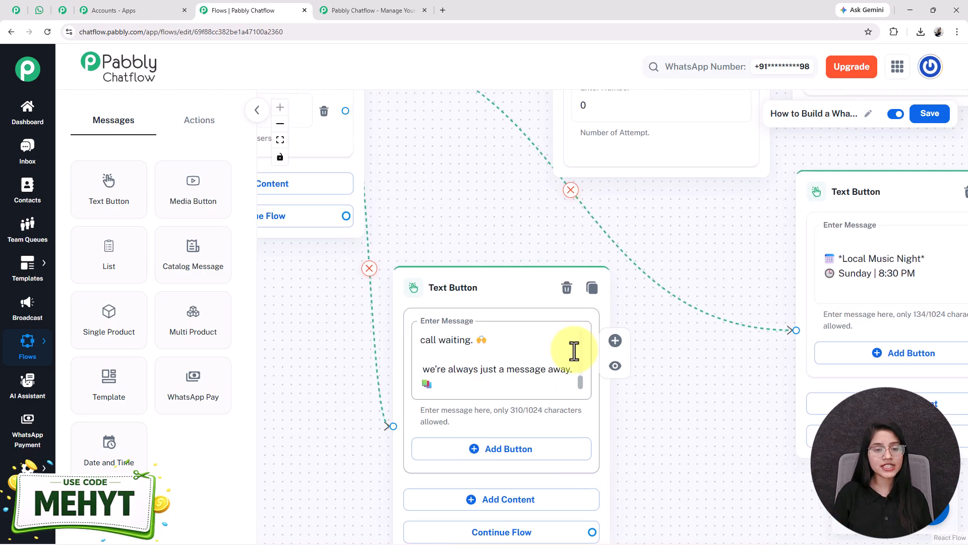
# - Fit the whole flow on screen, save it, and scroll WhatsApp up to the image welcome
pyautogui.click(280, 140)
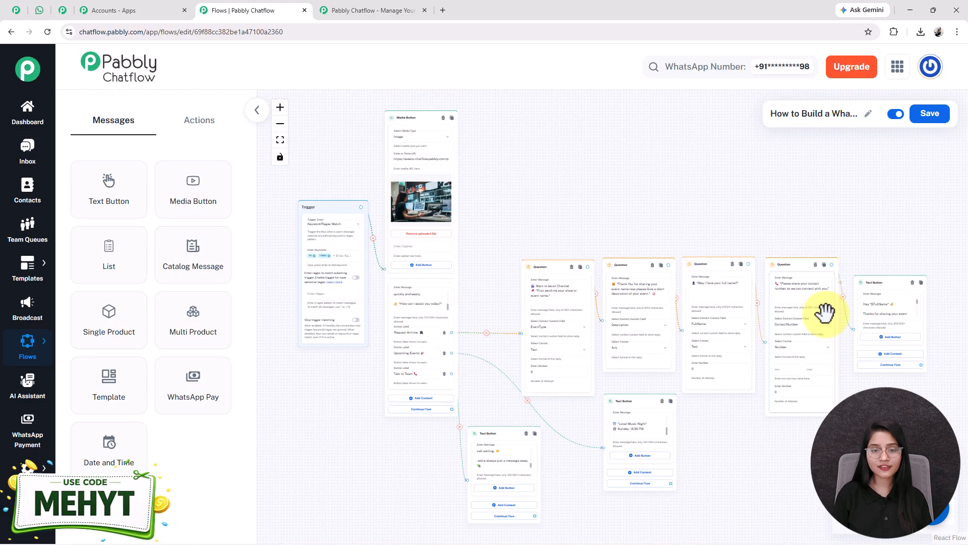
pyautogui.click(931, 114)
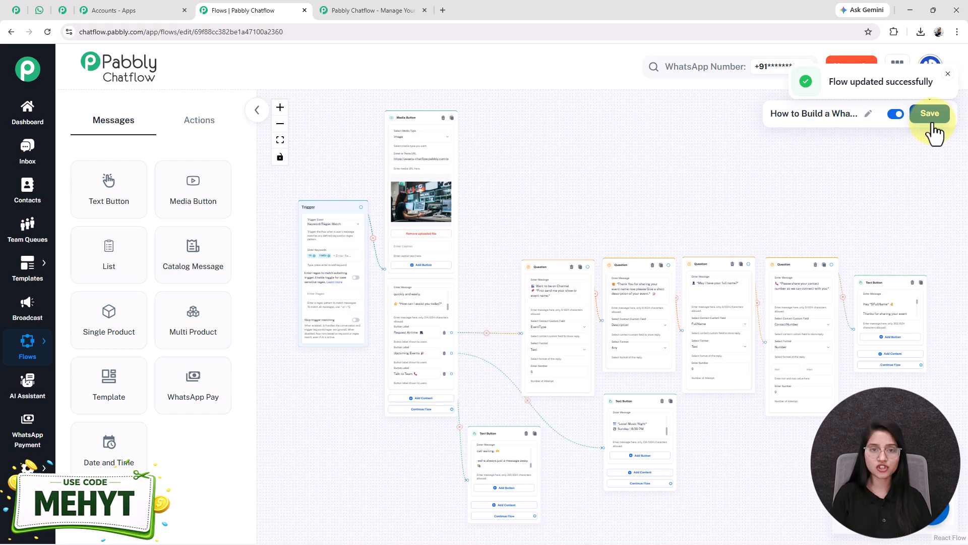
pyautogui.click(40, 6)
pyautogui.scroll(4, 471, 270)
pyautogui.scroll(7, 470, 270)
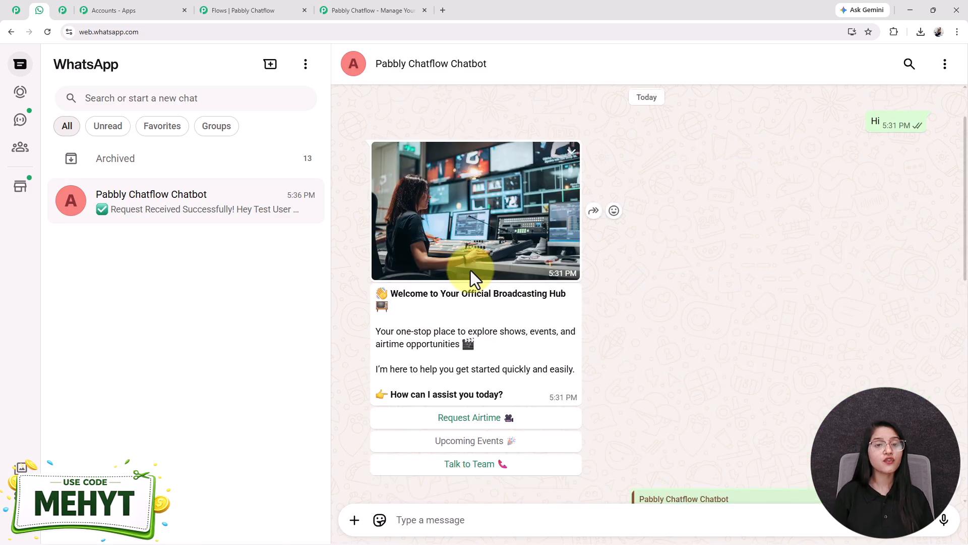
# - Back in the flow editor, shift the first Question node slightly left
pyautogui.scroll(-4, 470, 270)
pyautogui.click(244, 9)
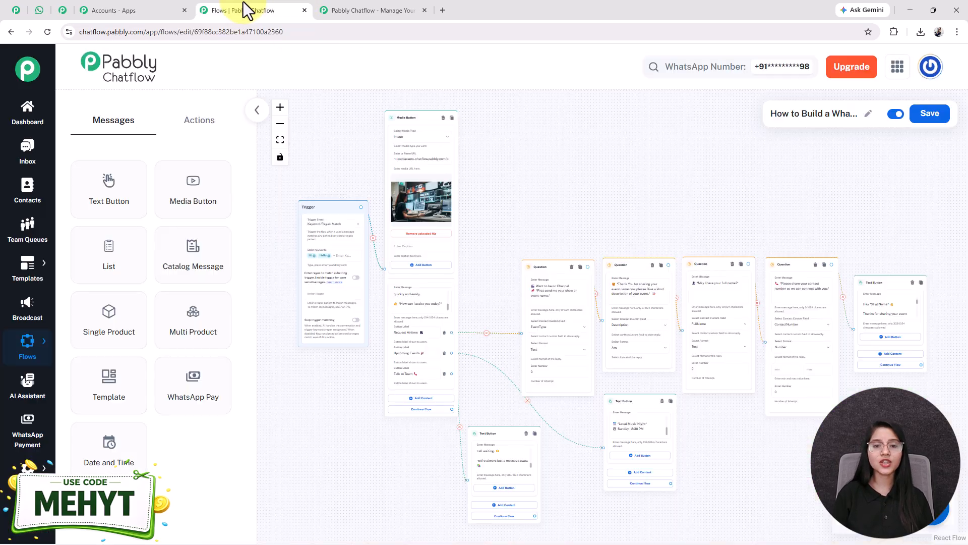
pyautogui.moveTo(524, 267); pyautogui.dragTo(494, 260)
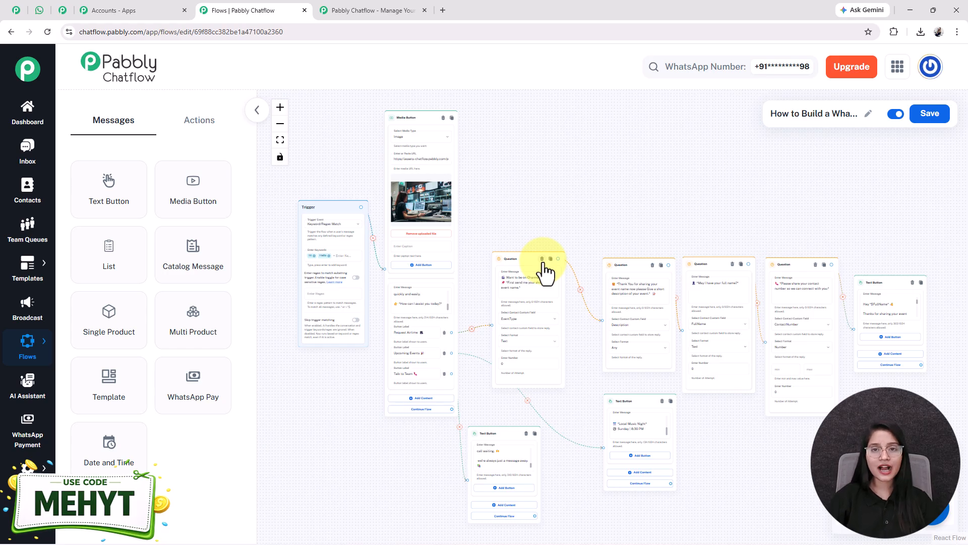
# - Switch to the first browser tab showing the Pabbly Chatflow product page at pabbly.com/chatflow
pyautogui.click(16, 10)
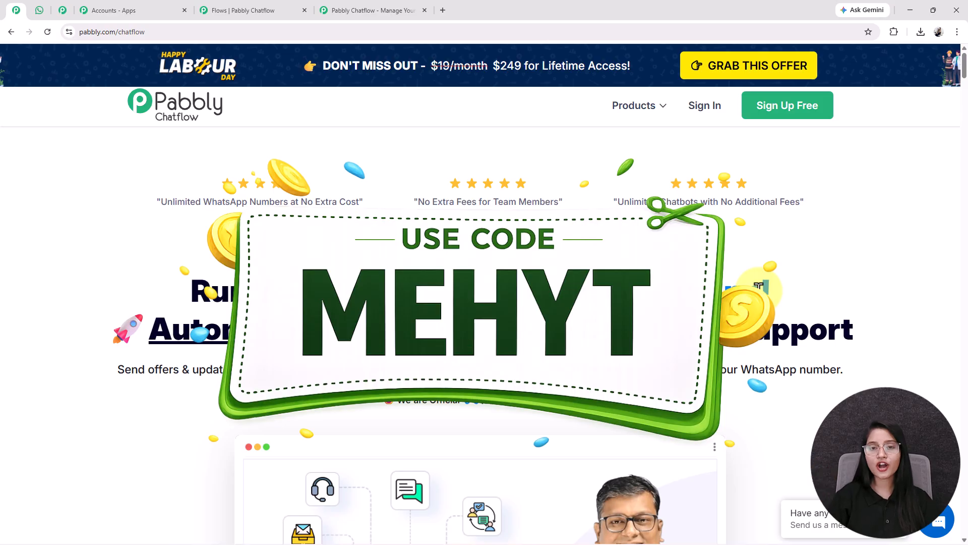